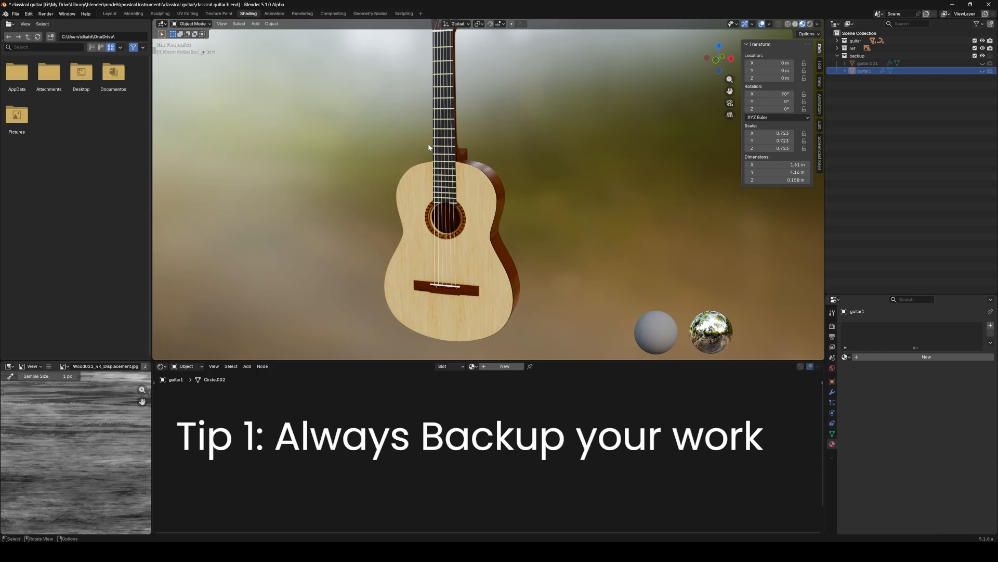
# - Examine the guitar and backup collections in the outliner, ending with the backup collection's contents expanded
pyautogui.moveTo(503, 252); pyautogui.dragTo(483, 245, button='middle')
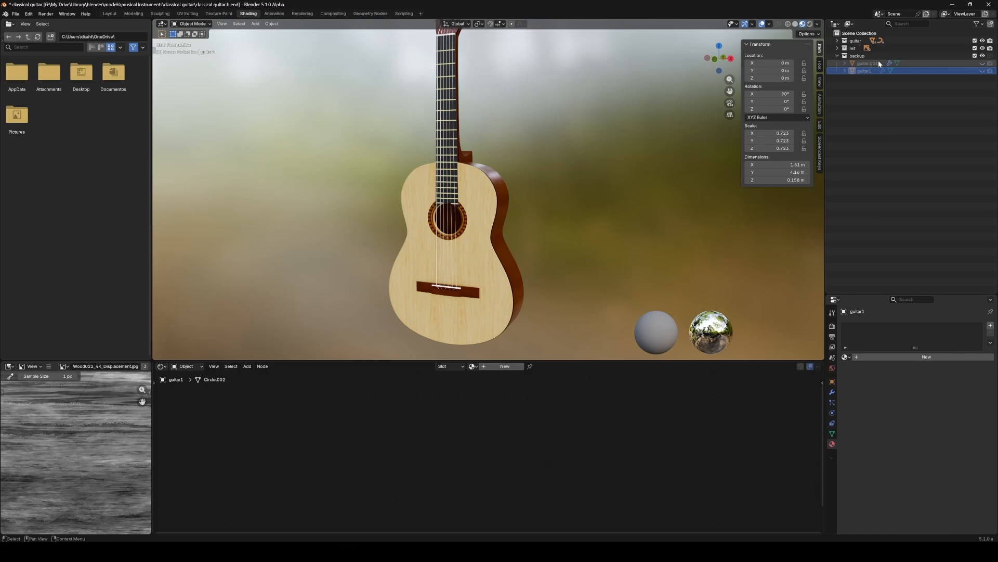
pyautogui.click(837, 56)
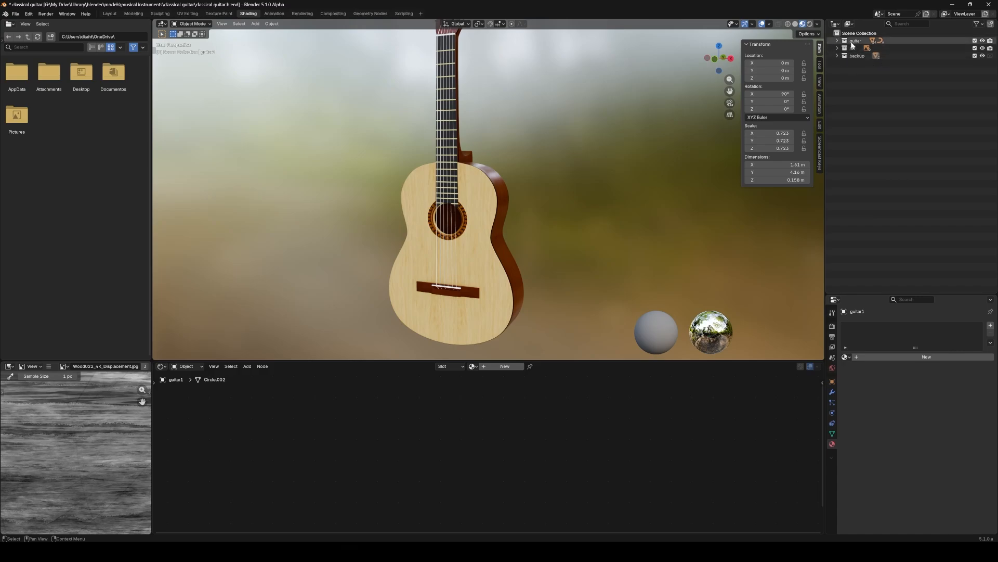
pyautogui.click(852, 42)
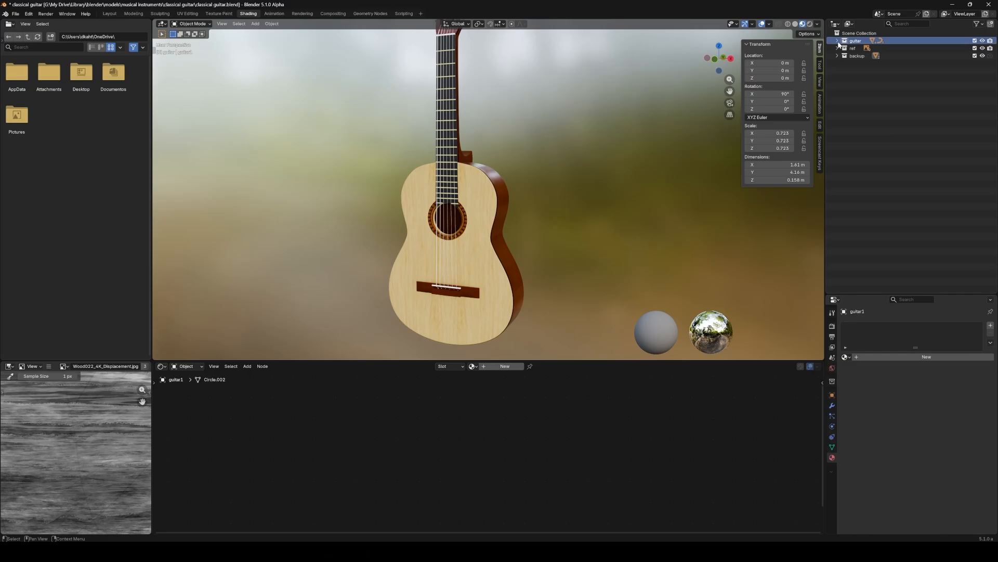
pyautogui.click(837, 42)
pyautogui.click(838, 41)
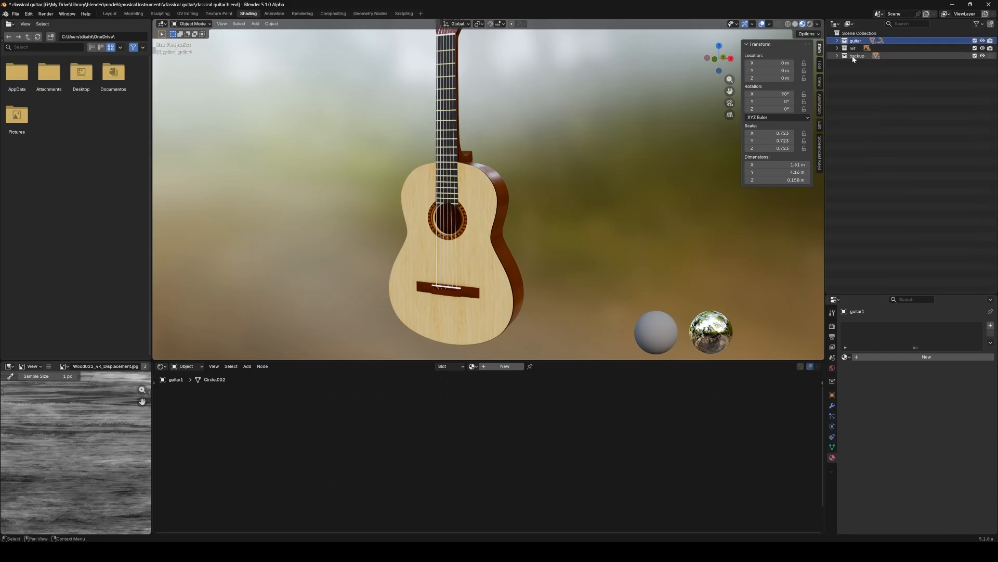
pyautogui.click(853, 58)
pyautogui.click(837, 55)
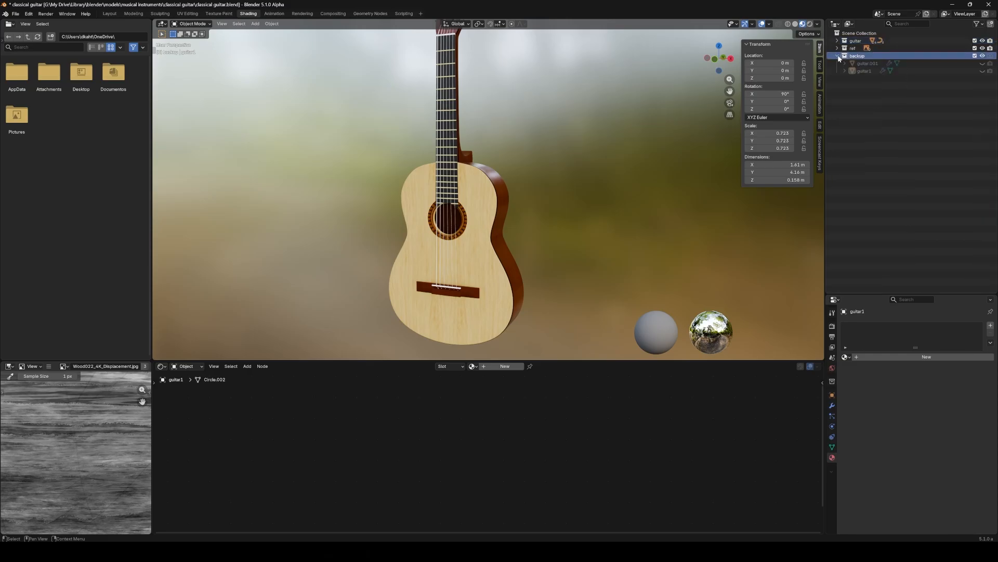
# - Hide the backup collection in the viewport and show it again
pyautogui.click(993, 58)
pyautogui.click(983, 56)
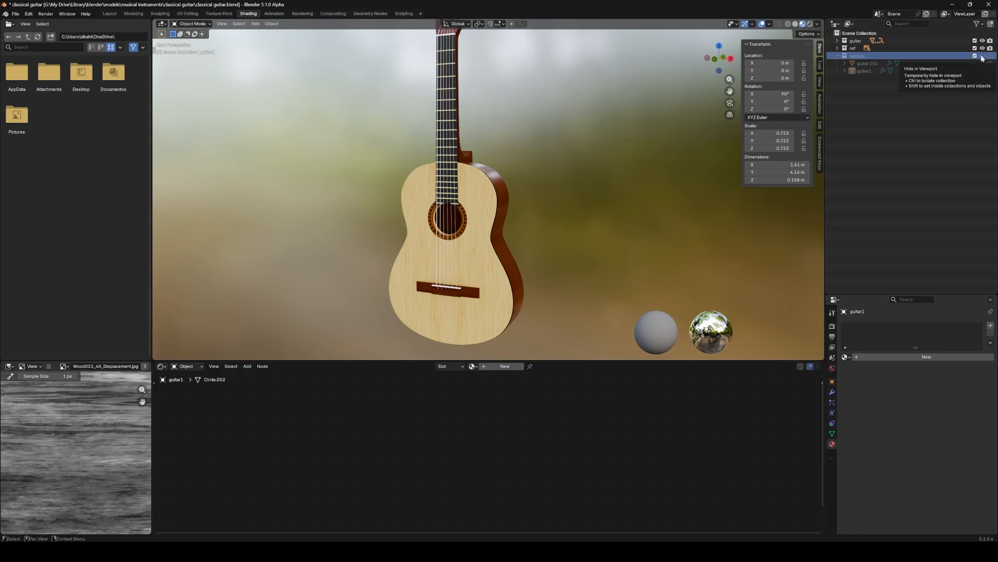
pyautogui.click(982, 56)
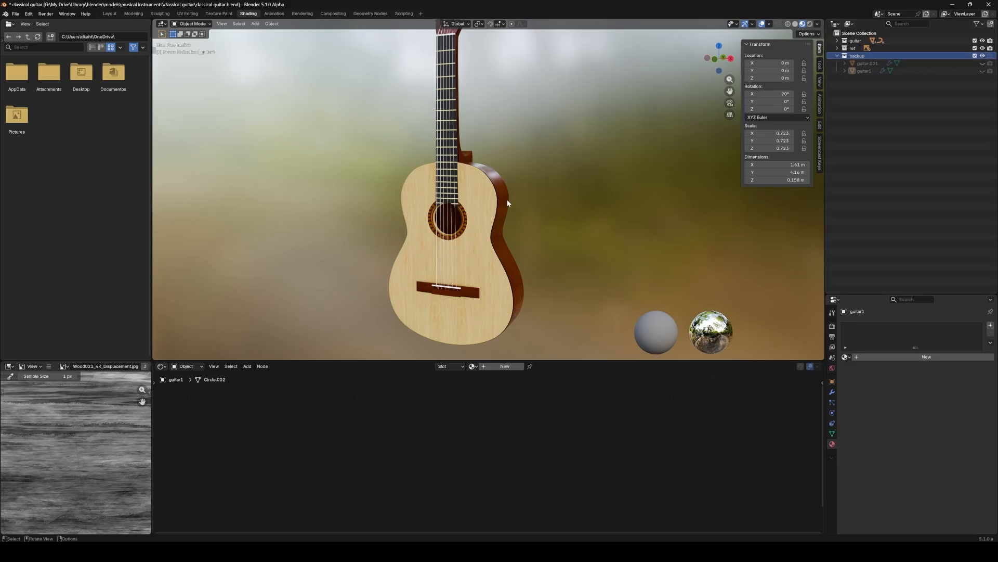
# - Inspect the guitar object and the reference images inside the ref collection, then make the guitar collection active
pyautogui.moveTo(459, 244); pyautogui.dragTo(474, 245, button='middle')
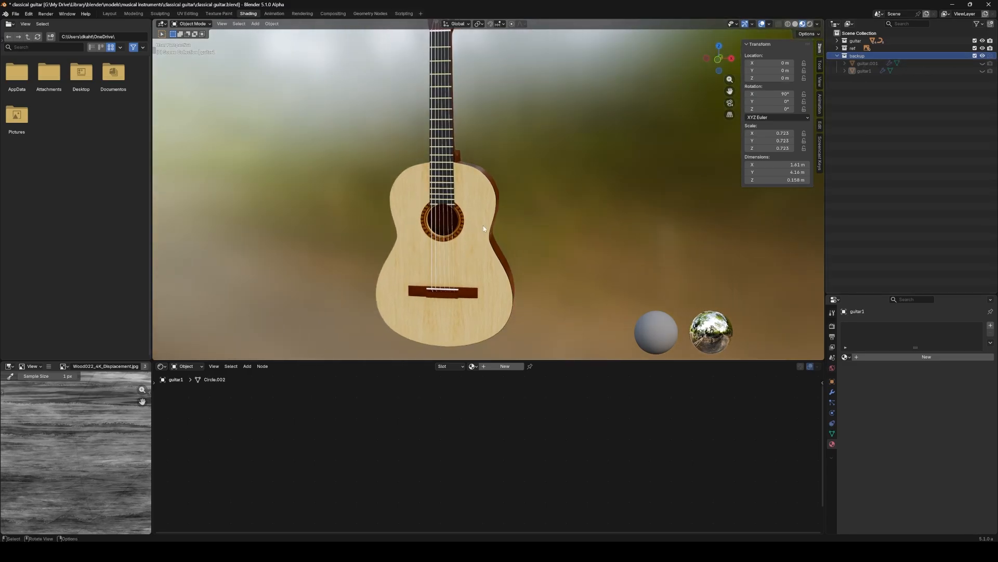
pyautogui.click(483, 225)
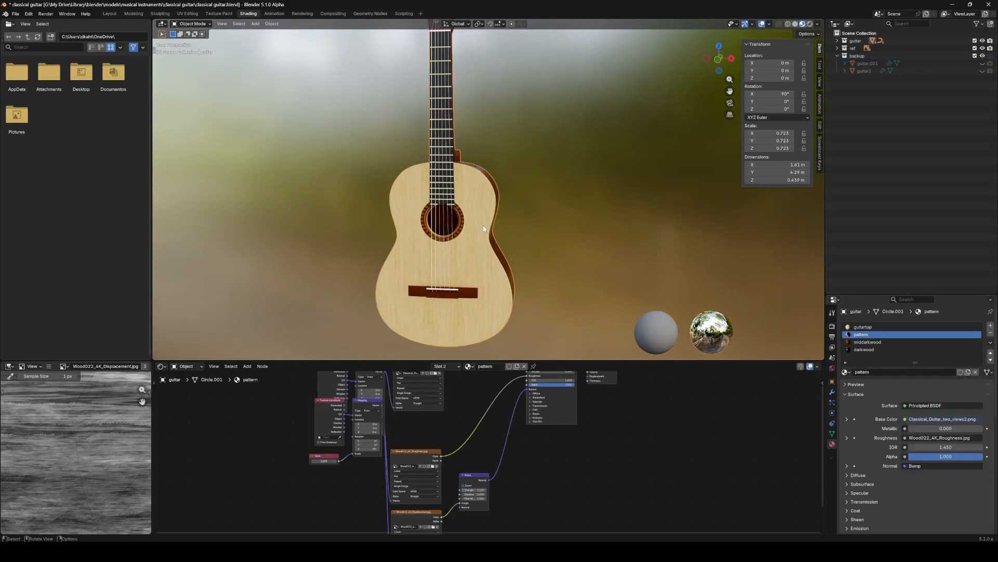
pyautogui.click(837, 56)
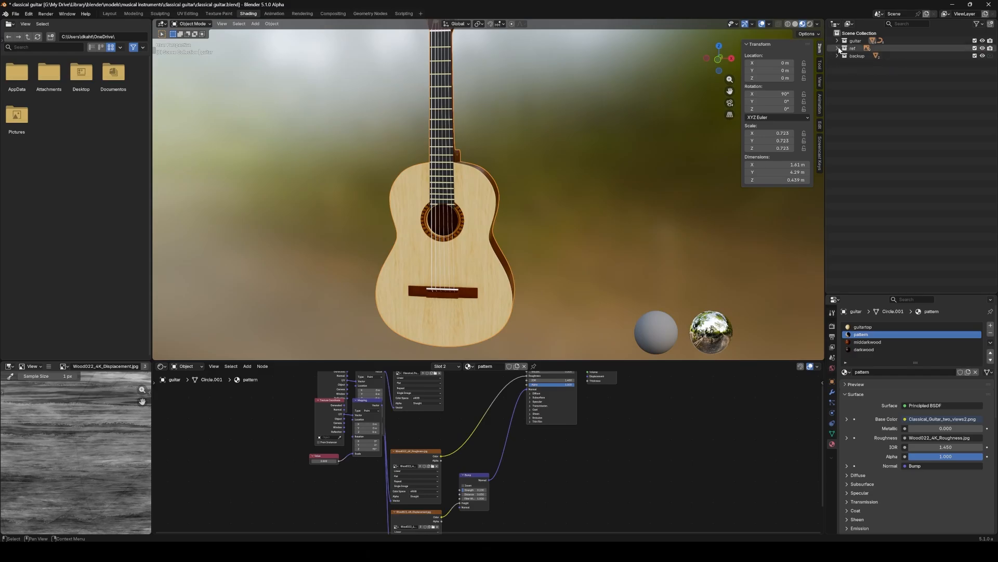
pyautogui.click(838, 48)
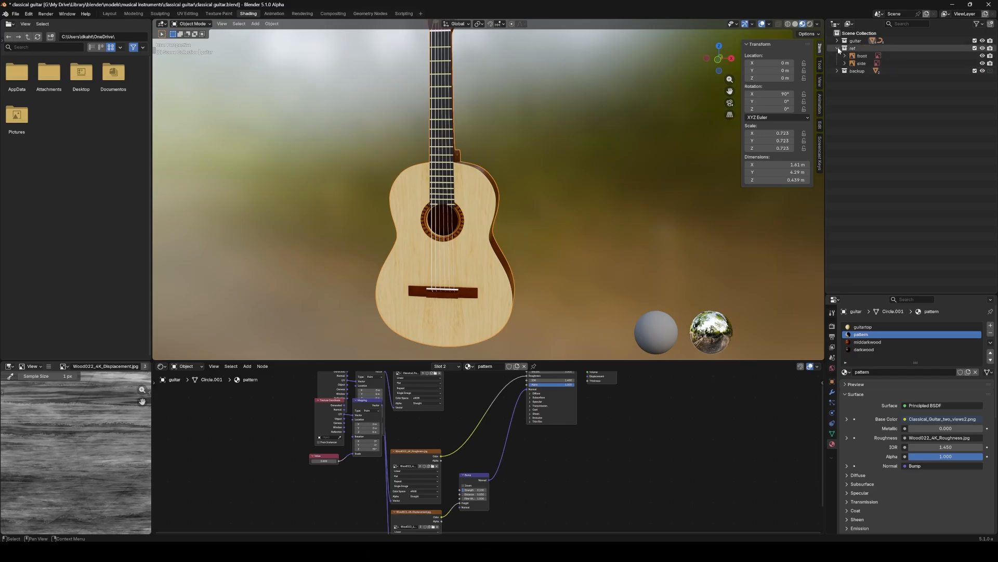
pyautogui.click(841, 54)
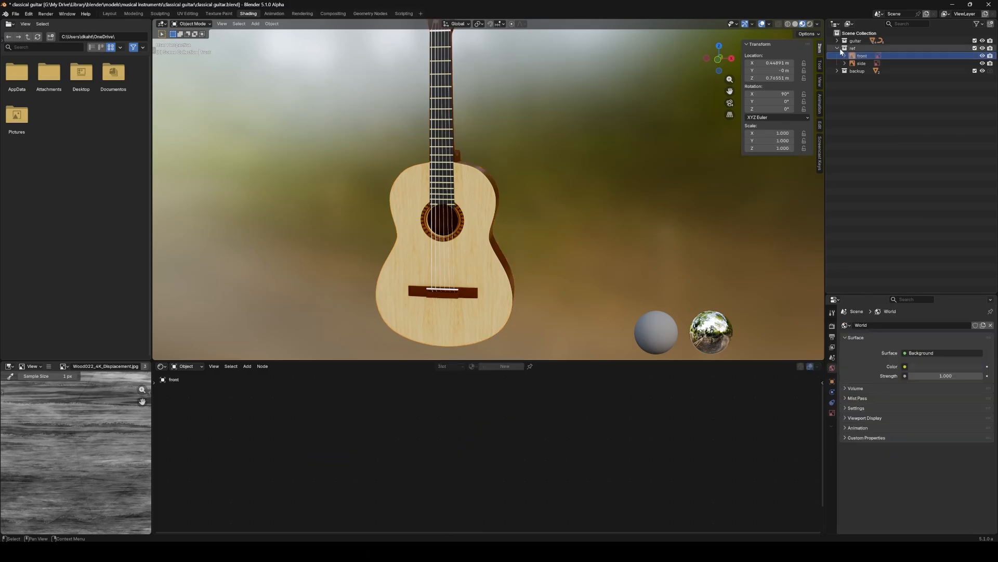
pyautogui.click(839, 48)
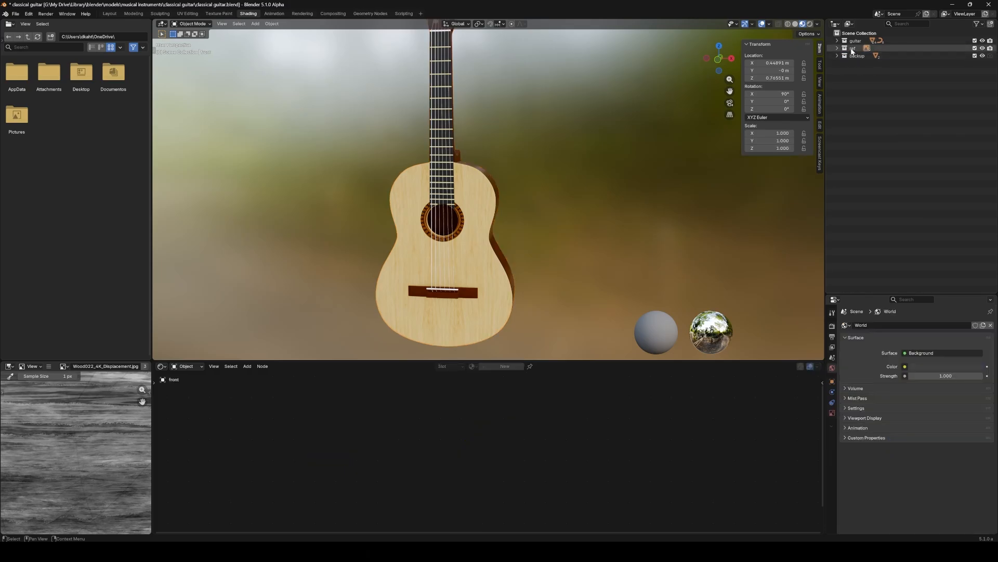
pyautogui.click(854, 41)
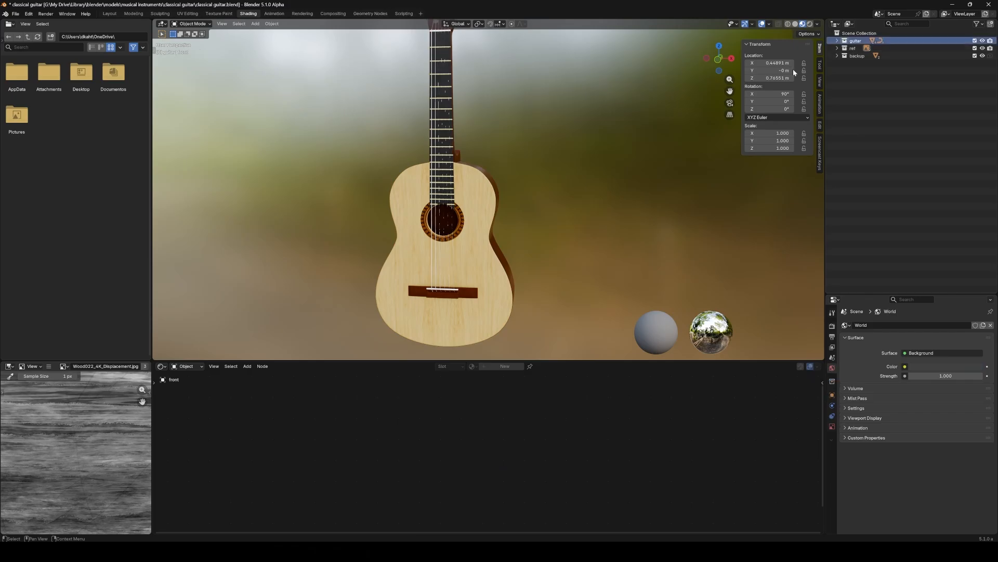
# - Examine the guitar model from the side and front, including a close look at the sound hole and rosette
pyautogui.moveTo(514, 217); pyautogui.dragTo(454, 225, button='middle')
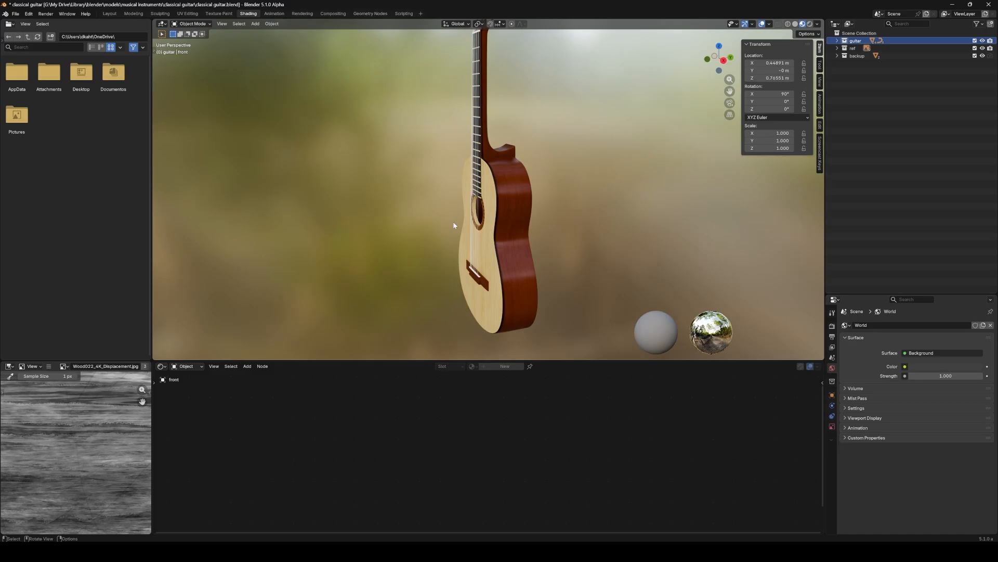
pyautogui.moveTo(512, 227); pyautogui.dragTo(526, 208, button='middle')
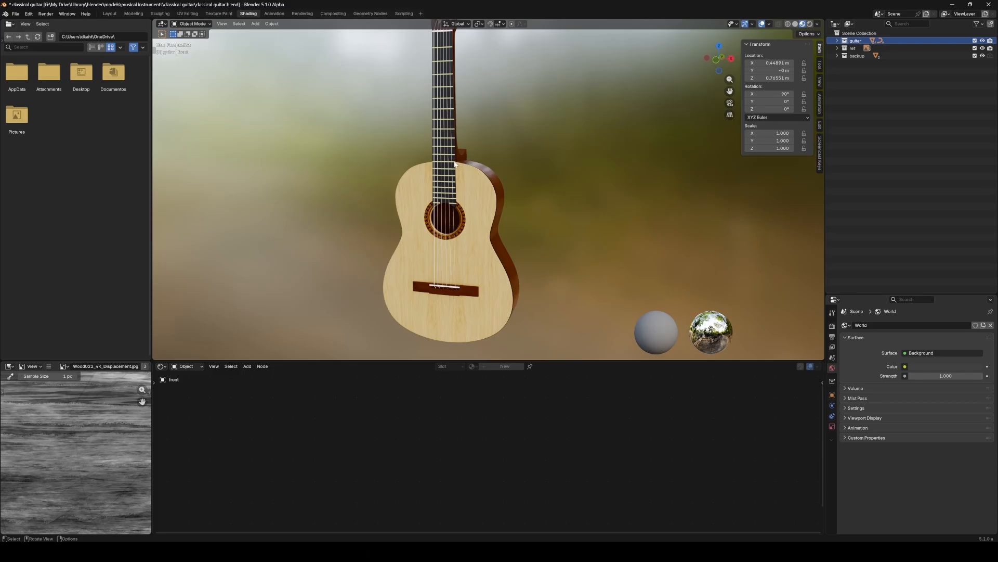
pyautogui.moveTo(440, 239)
pyautogui.mouseDown(button='middle')
pyautogui.moveTo(464, 238)
pyautogui.moveTo(454, 240)
pyautogui.mouseUp(button='middle')
pyautogui.scroll(3, 384, 267)
pyautogui.moveTo(385, 267); pyautogui.dragTo(374, 279, button='middle')
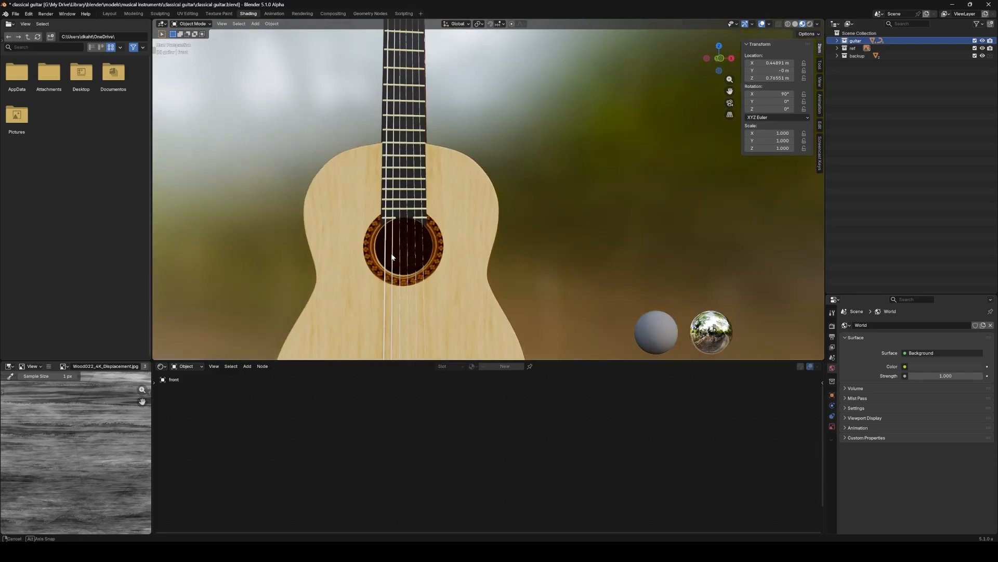
pyautogui.scroll(2, 374, 280)
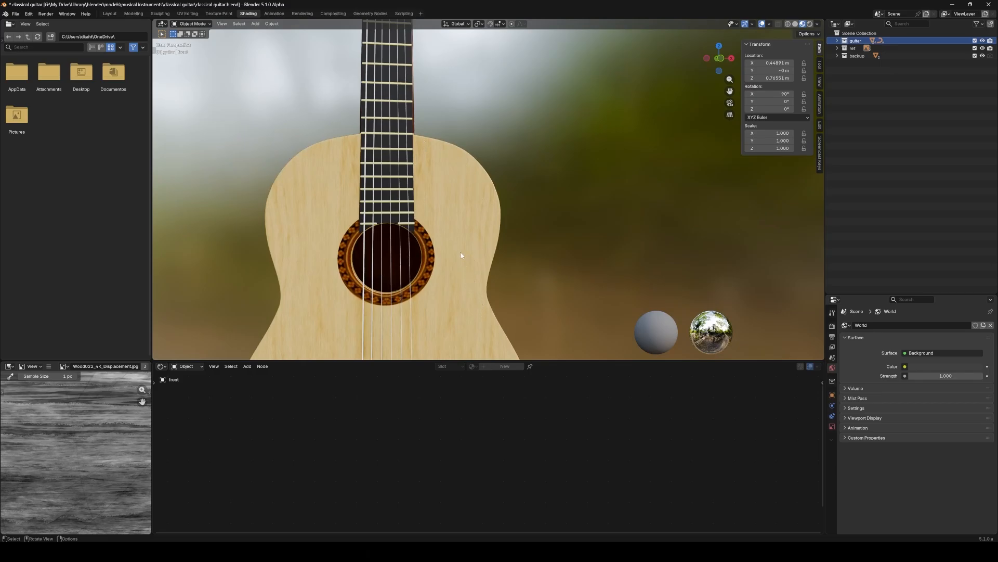
pyautogui.scroll(-5, 461, 254)
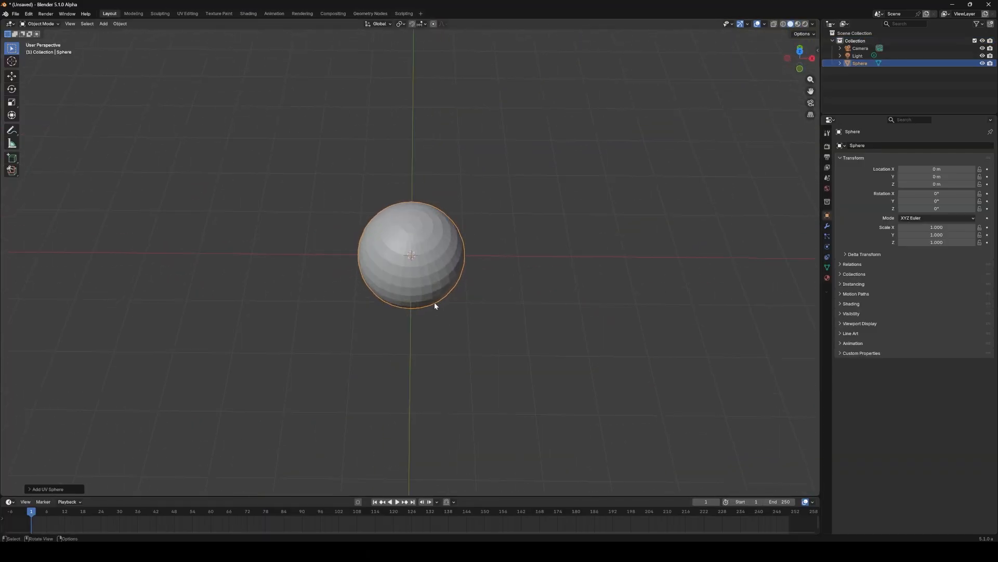
# - Inspect the UV sphere's topology in Edit Mode, selecting only the top pole vertex, and return to Object Mode
pyautogui.scroll(3, 413, 238)
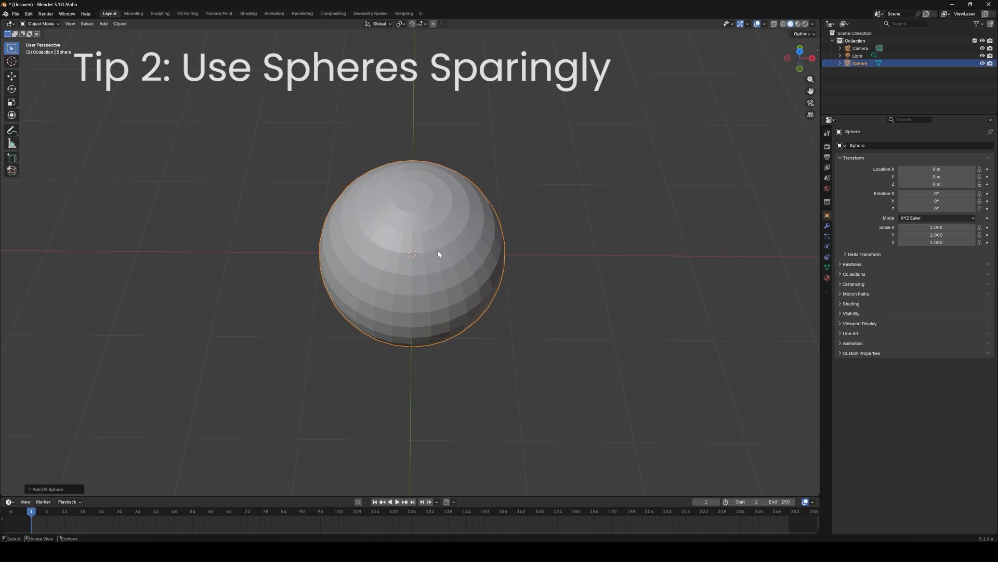
pyautogui.moveTo(439, 253); pyautogui.dragTo(436, 213, button='middle')
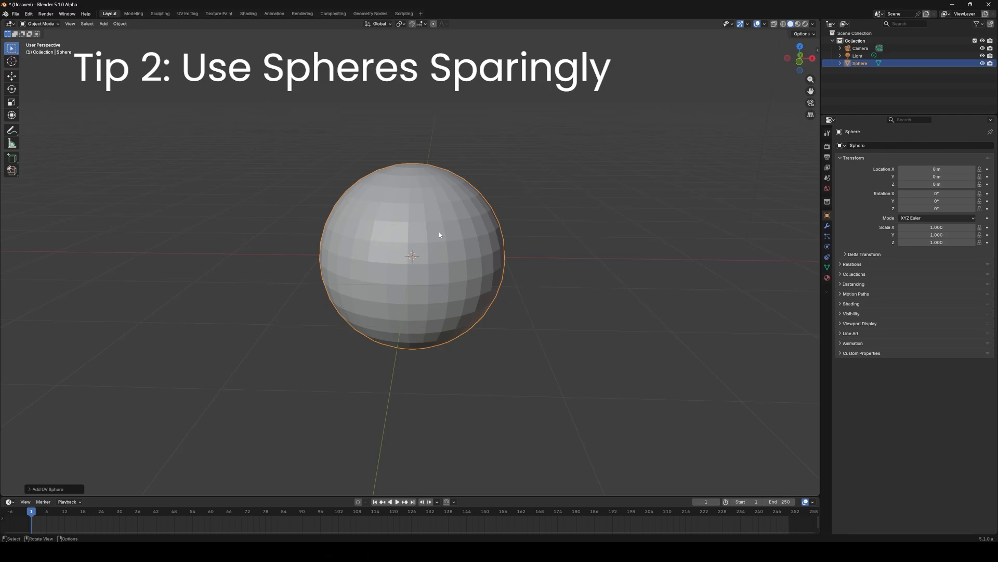
pyautogui.press('Tab')
pyautogui.moveTo(440, 235); pyautogui.dragTo(419, 248, button='middle')
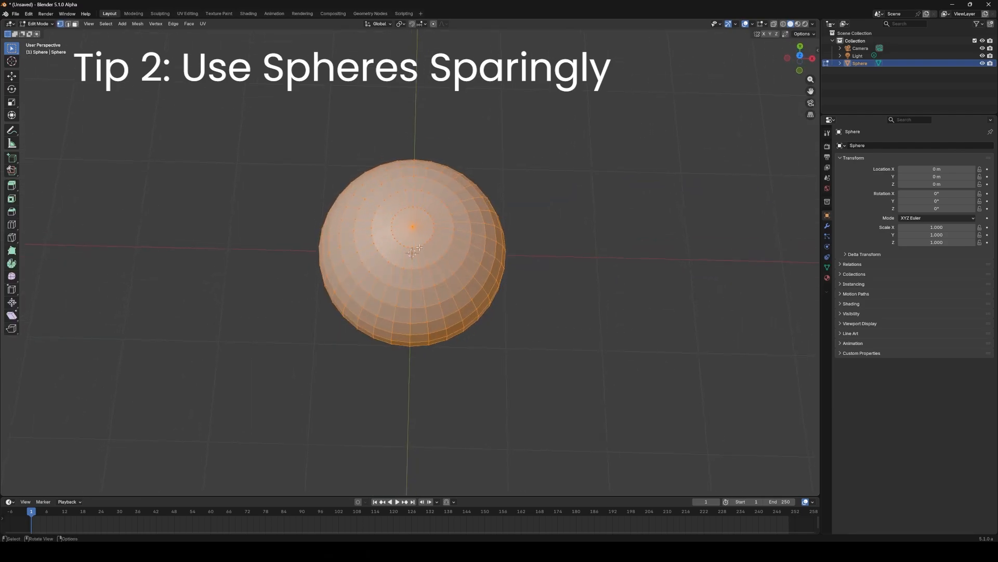
pyautogui.scroll(5, 419, 248)
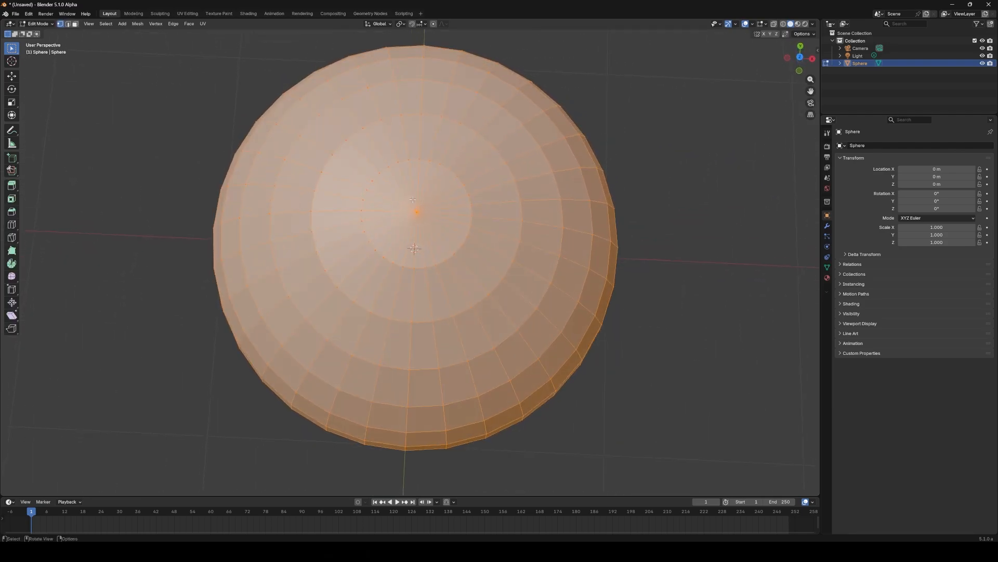
pyautogui.scroll(3, 410, 210)
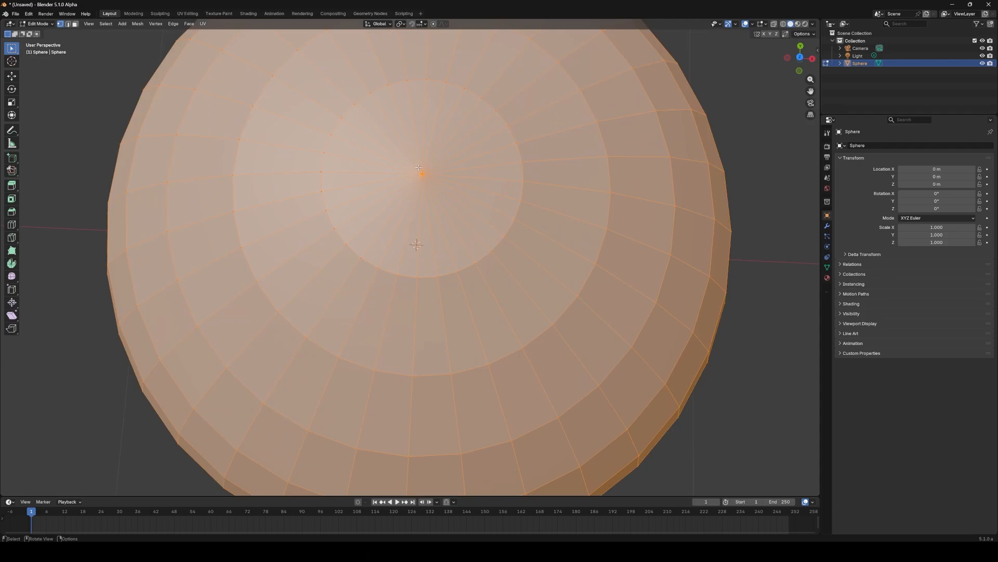
pyautogui.press('b')
pyautogui.moveTo(429, 181); pyautogui.dragTo(427, 179)
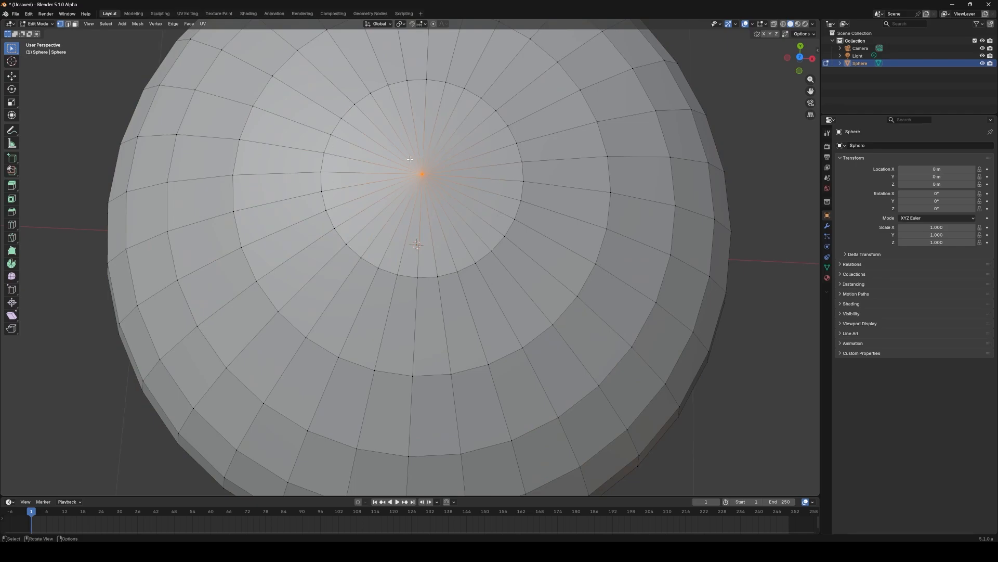
pyautogui.press('Tab')
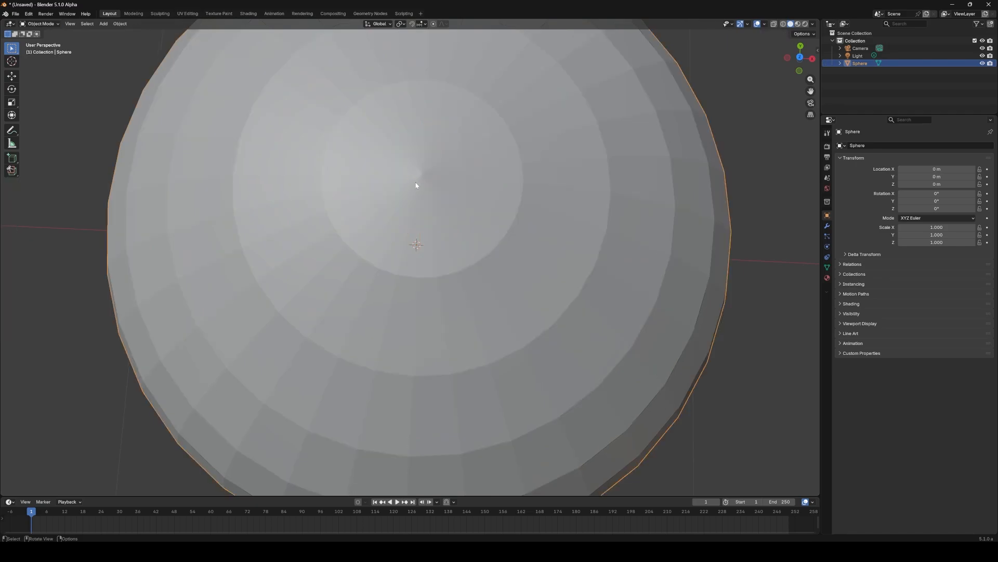
# - Give the sphere a level 2 Subdivision Surface and apply Shade Auto Smooth
pyautogui.scroll(-4, 416, 186)
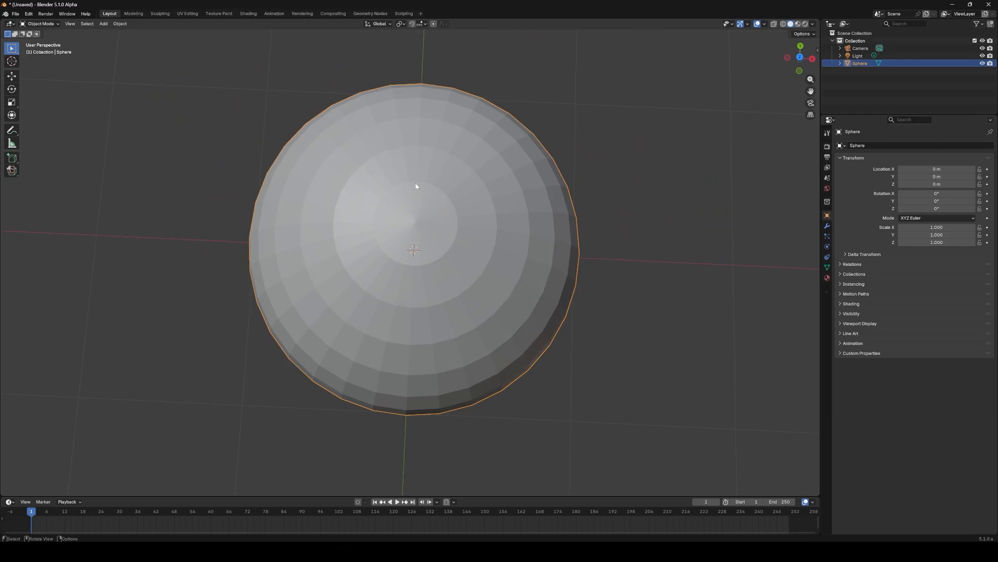
pyautogui.hotkey('ctrl', '2')
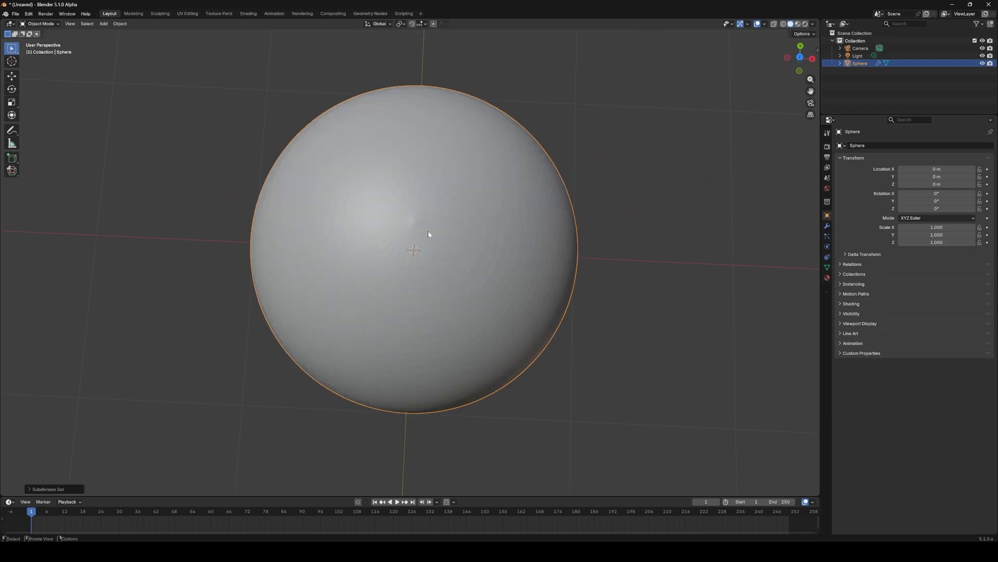
pyautogui.rightClick(429, 251)
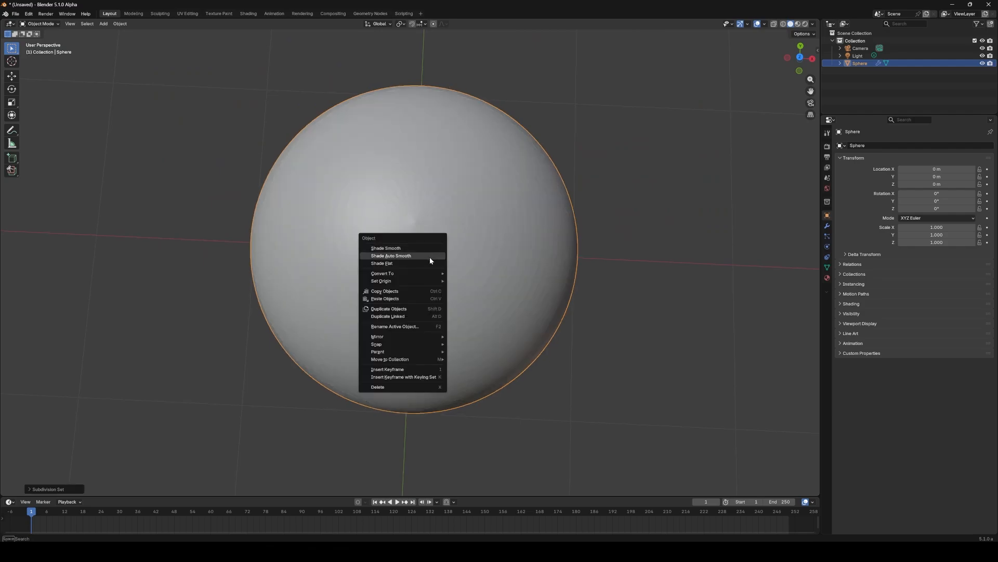
pyautogui.click(430, 257)
pyautogui.moveTo(431, 260)
pyautogui.mouseDown(button='middle')
pyautogui.moveTo(428, 232)
pyautogui.moveTo(424, 272)
pyautogui.moveTo(430, 223)
pyautogui.mouseUp(button='middle')
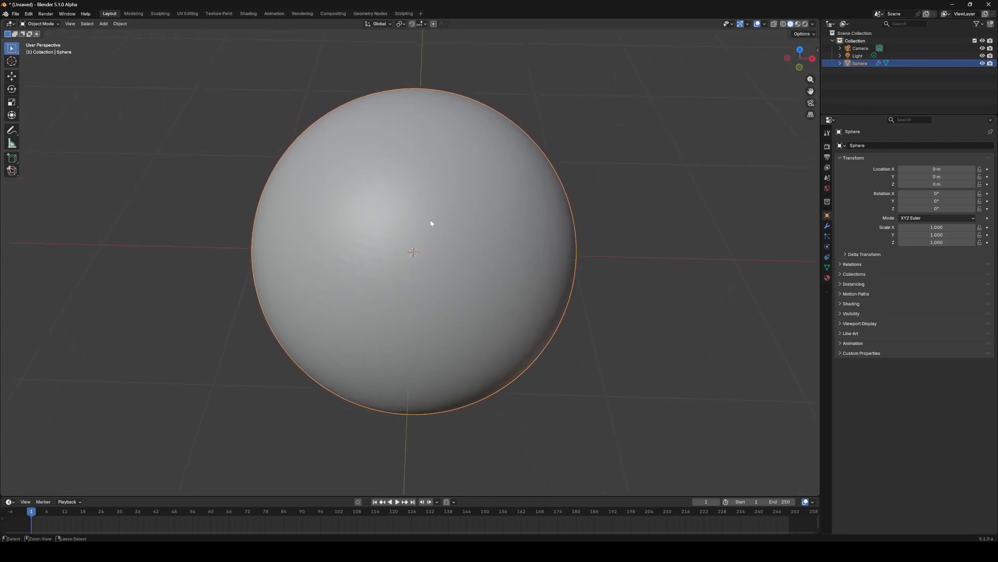
# - Add a cube mesh and move it about 2.7 m along the X axis, beside the sphere
pyautogui.scroll(-6, 431, 223)
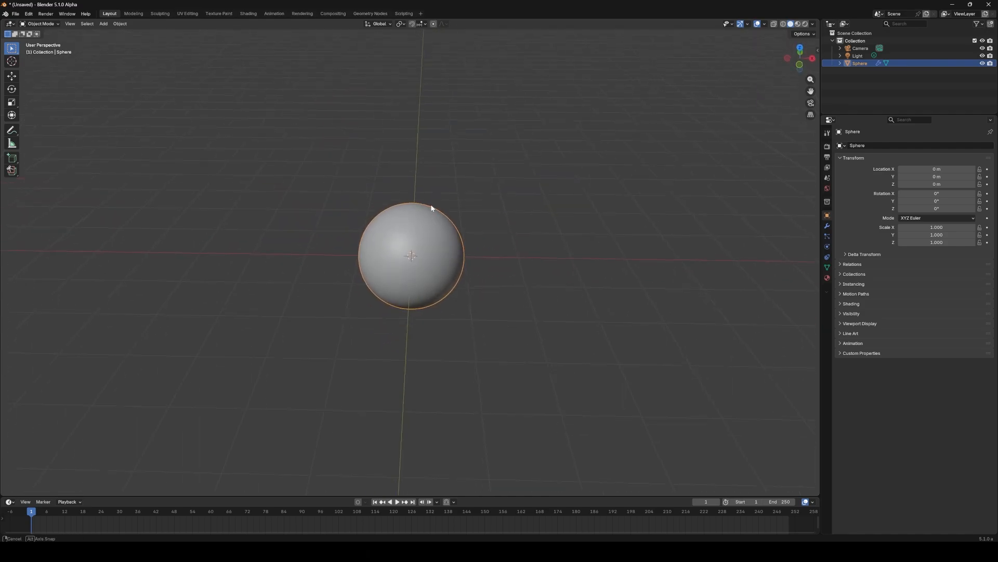
pyautogui.hotkey('shift', 'a')
pyautogui.moveTo(429, 208)
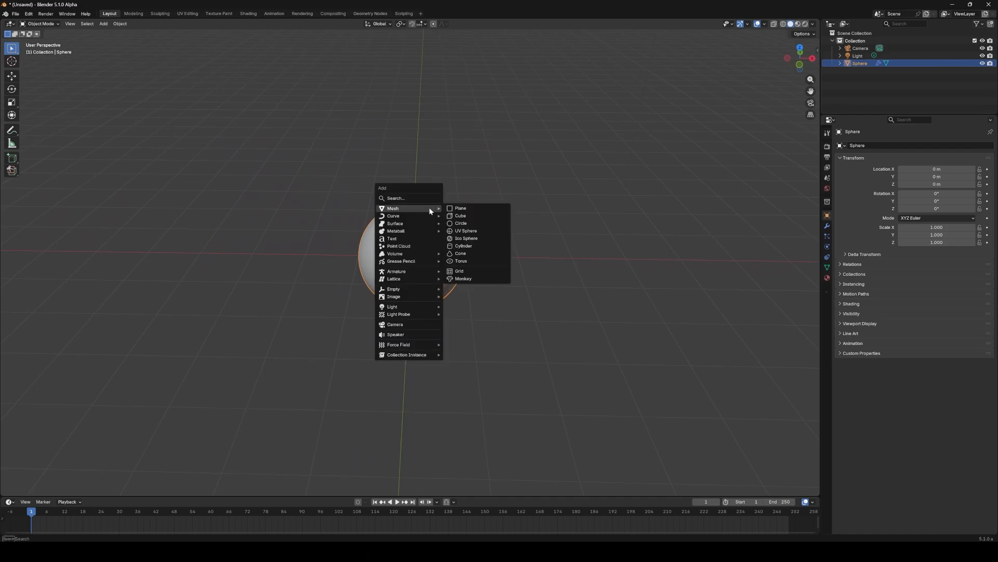
pyautogui.click(476, 215)
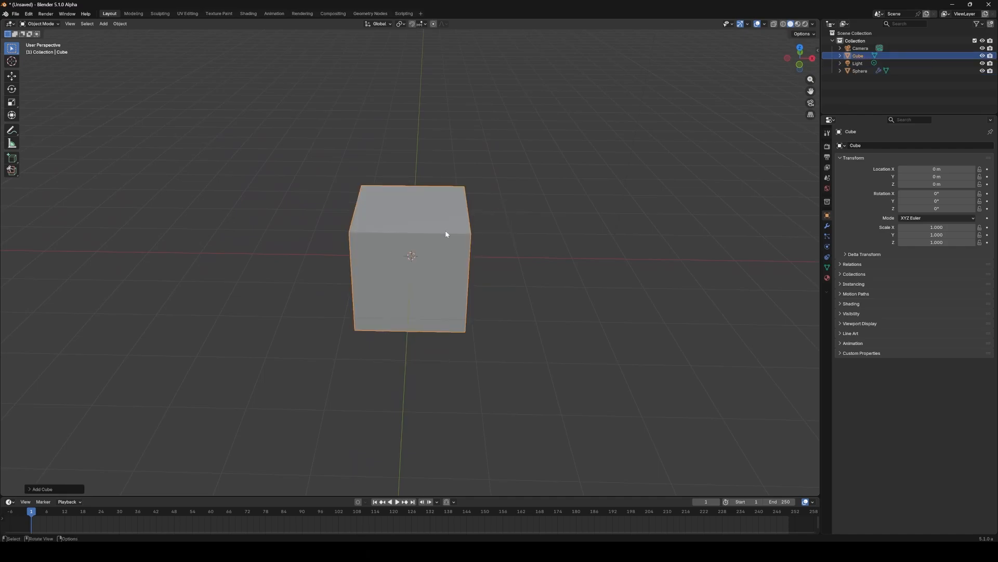
pyautogui.press('g')
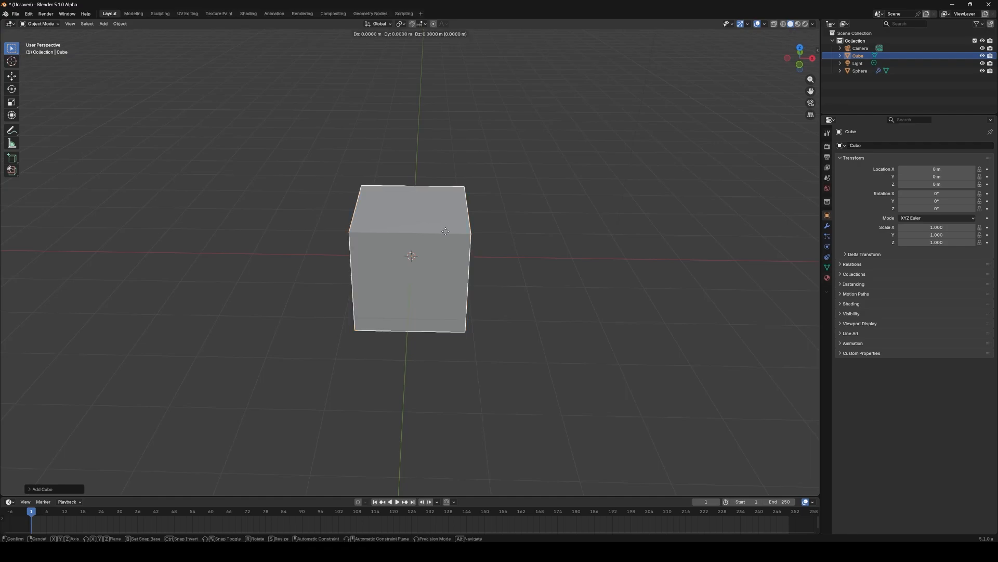
pyautogui.press('x')
pyautogui.click(588, 243)
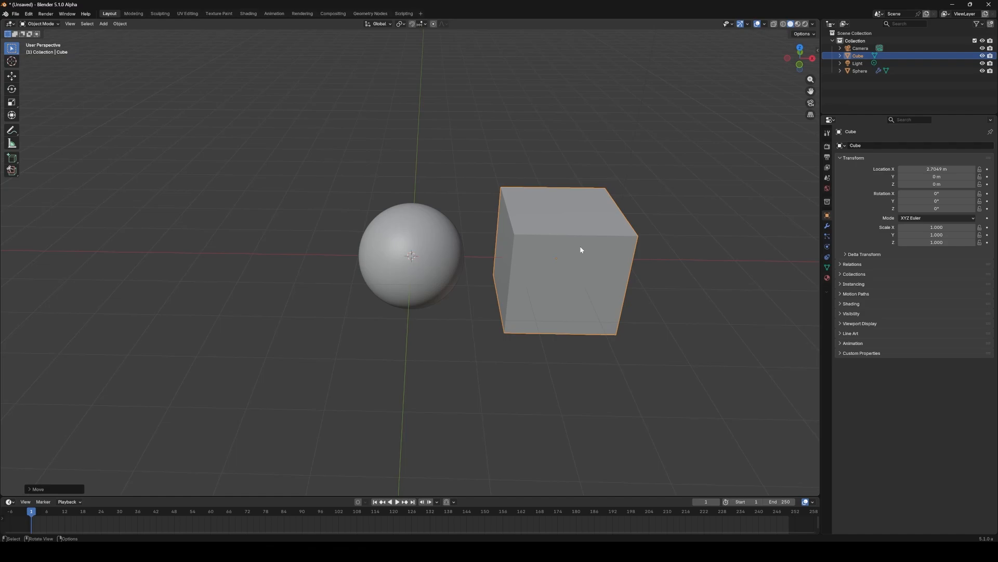
# - Give the cube a level 2 Subdivision Surface and apply Shade Auto Smooth
pyautogui.hotkey('ctrl', '2')
pyautogui.rightClick(561, 245)
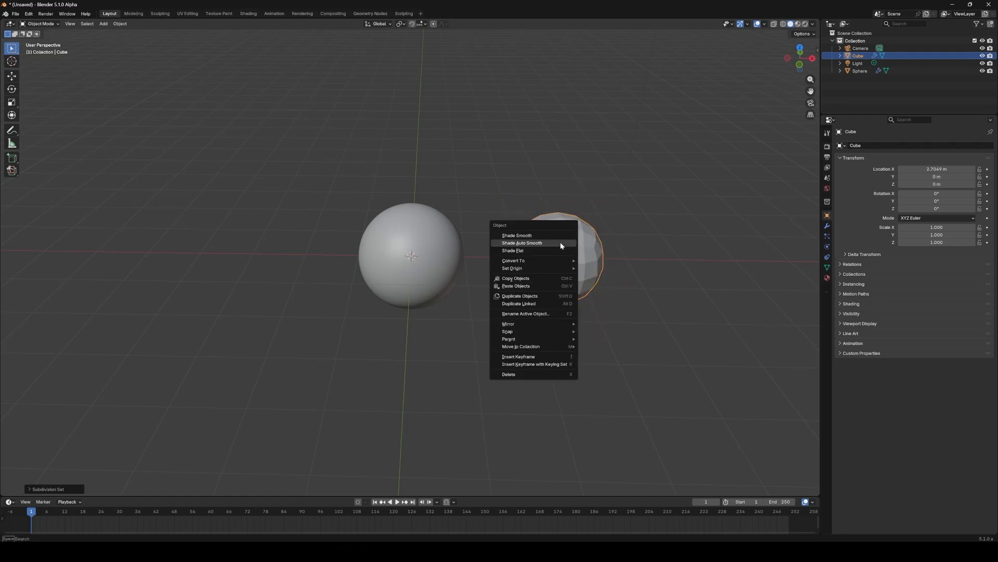
pyautogui.click(560, 242)
pyautogui.moveTo(598, 256); pyautogui.dragTo(428, 245, button='middle')
pyautogui.scroll(2, 495, 198)
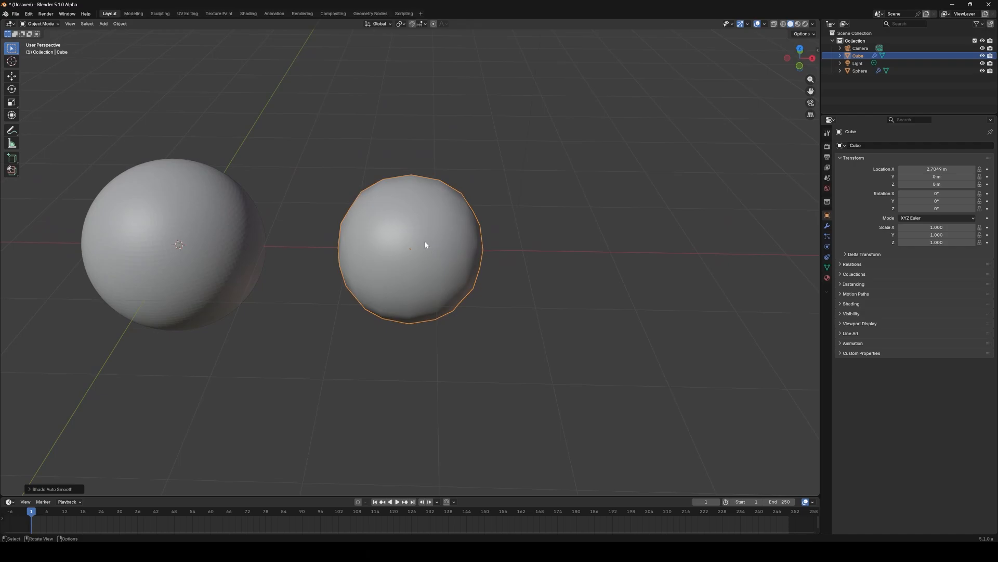
# - Apply the cube's Subdivision modifier, keeping its Smooth by Angle modifier
pyautogui.click(827, 226)
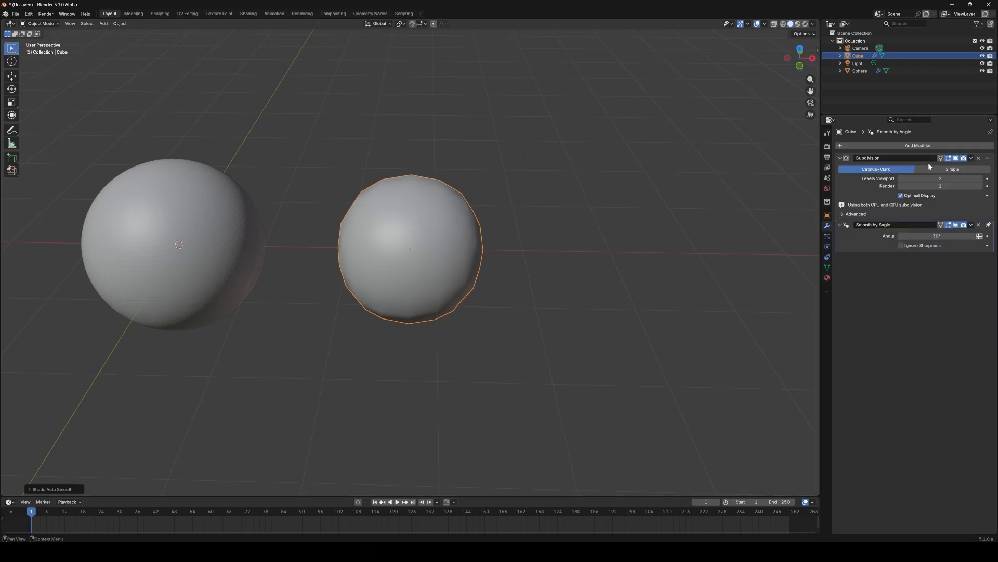
pyautogui.click(971, 158)
pyautogui.click(959, 167)
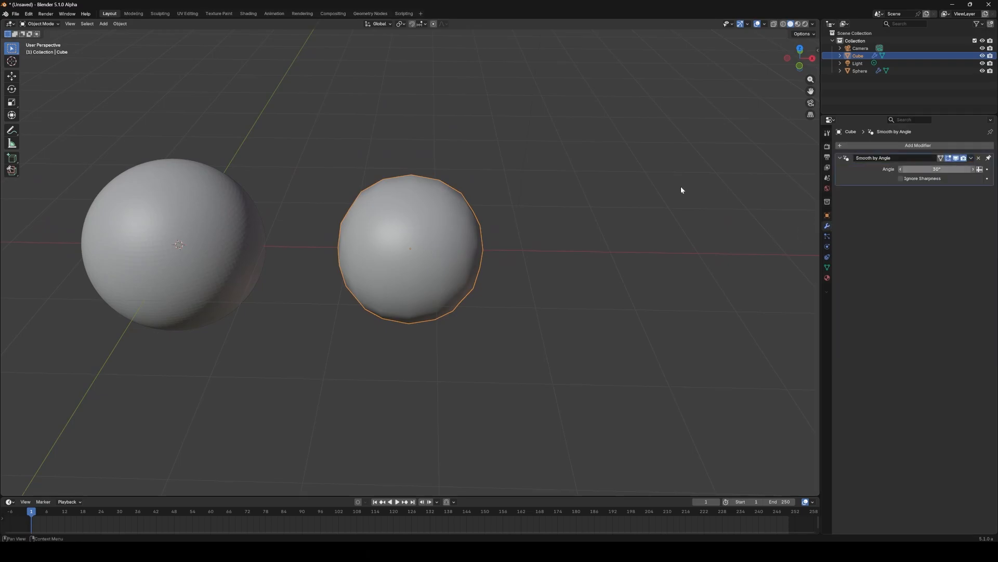
# - Inspect the subdivided cube's topology in Edit Mode, and compare its outline with the UV sphere's in Object Mode
pyautogui.press('Tab')
pyautogui.moveTo(441, 227); pyautogui.dragTo(430, 262, button='middle')
pyautogui.scroll(3, 411, 284)
pyautogui.press('Tab')
pyautogui.scroll(-4, 408, 278)
pyautogui.hotkey('alt', 'a')
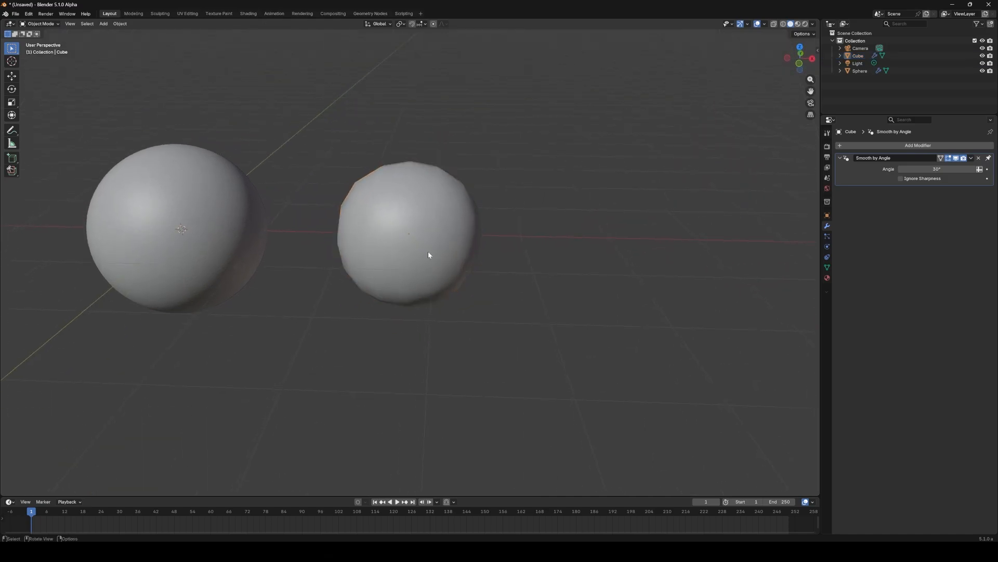
pyautogui.click(204, 187)
pyautogui.click(411, 218)
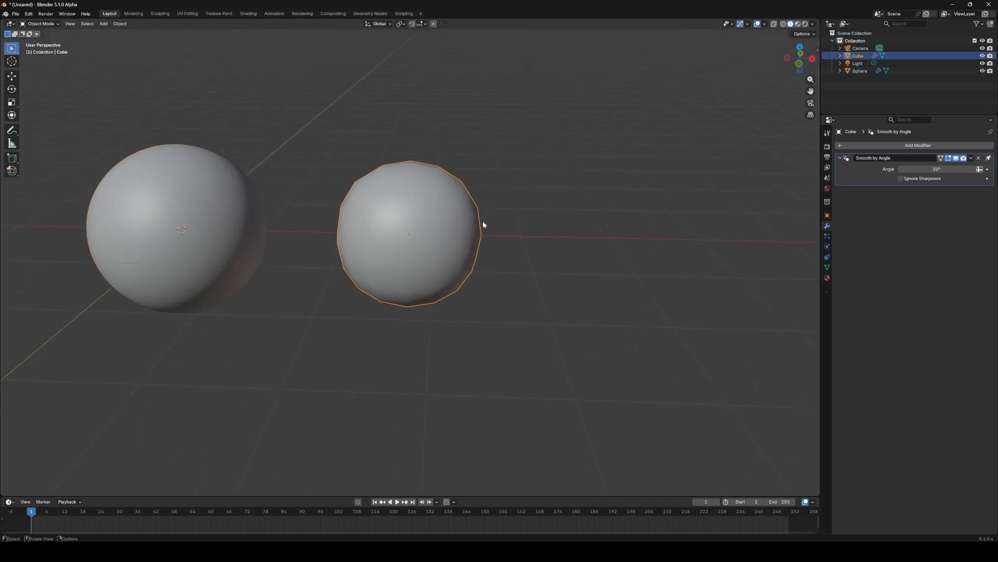
pyautogui.click(492, 270)
pyautogui.moveTo(492, 270); pyautogui.dragTo(495, 261, button='middle')
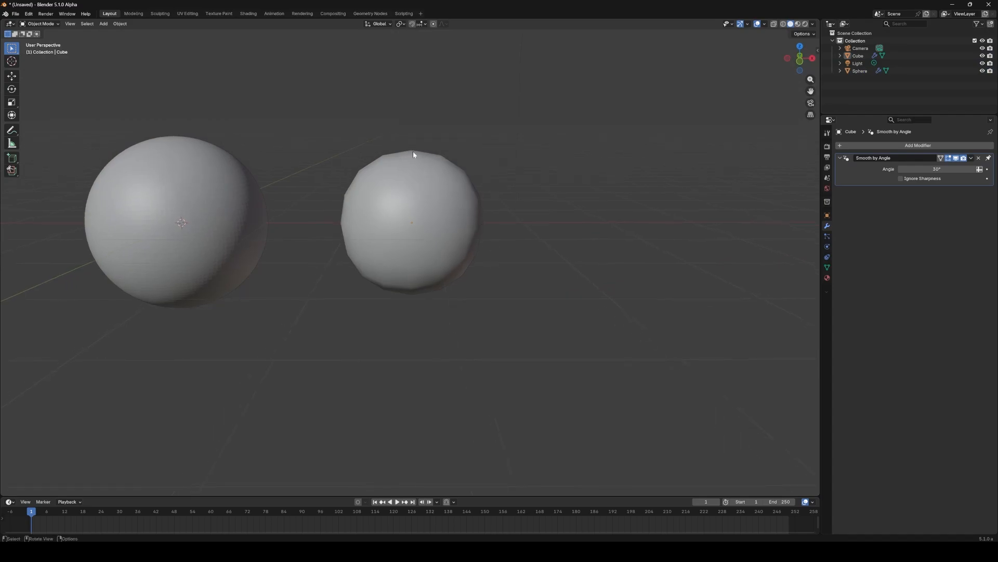
# - Add another level 2 Subdivision Surface to the rounded cube
pyautogui.click(384, 232)
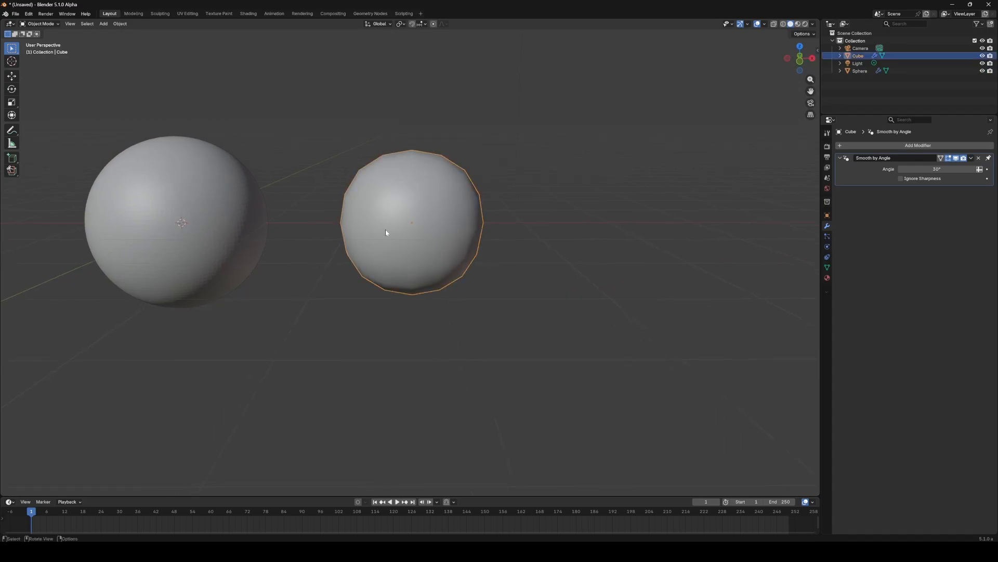
pyautogui.hotkey('ctrl', '2')
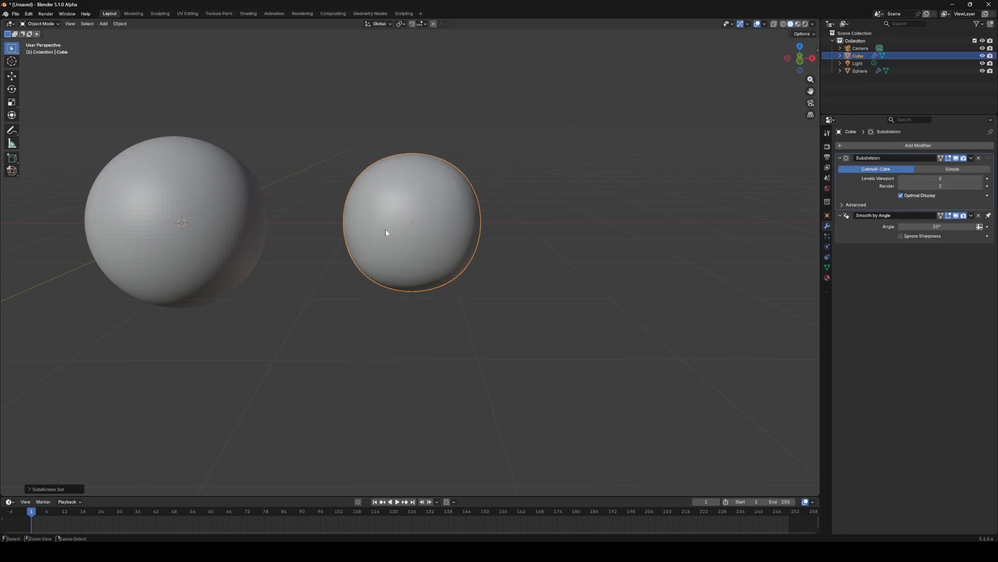
pyautogui.click(502, 242)
pyautogui.moveTo(501, 242); pyautogui.dragTo(480, 277, button='middle')
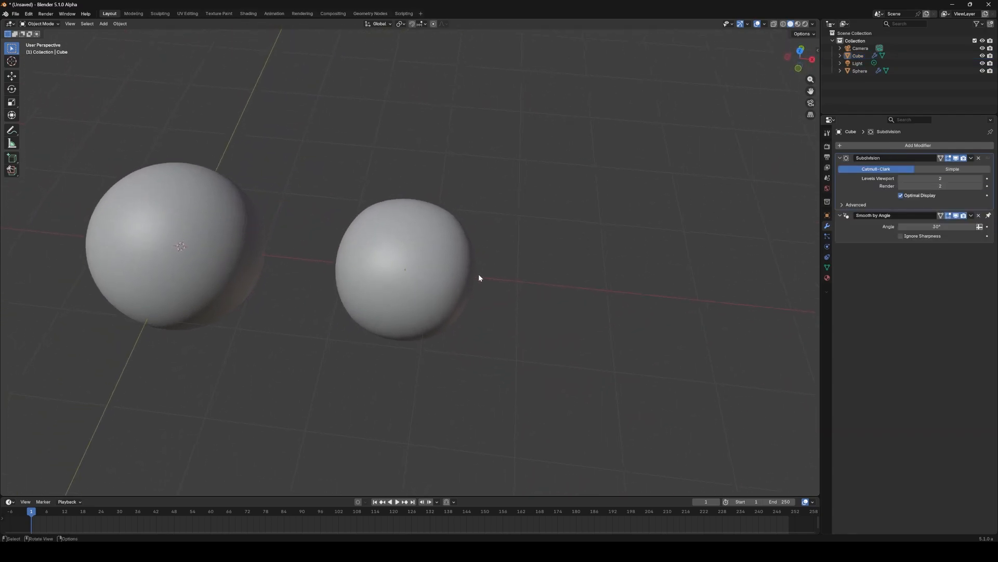
pyautogui.moveTo(395, 247); pyautogui.dragTo(416, 241, button='middle')
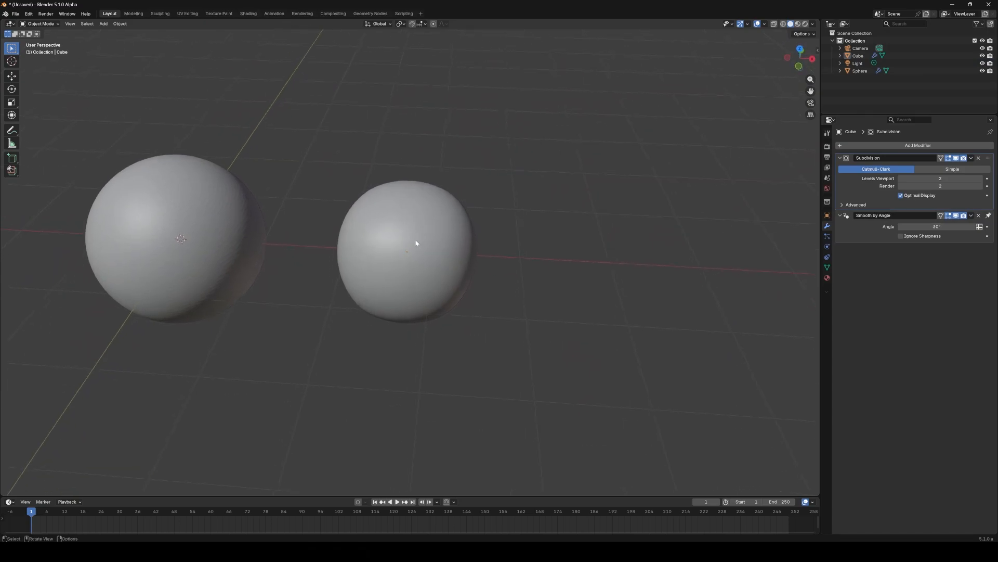
# - Compare the topology of the UV sphere and the rounded cube in Edit Mode, examining the sphere's pole and the cube's face layout
pyautogui.click(416, 243)
pyautogui.click(182, 188)
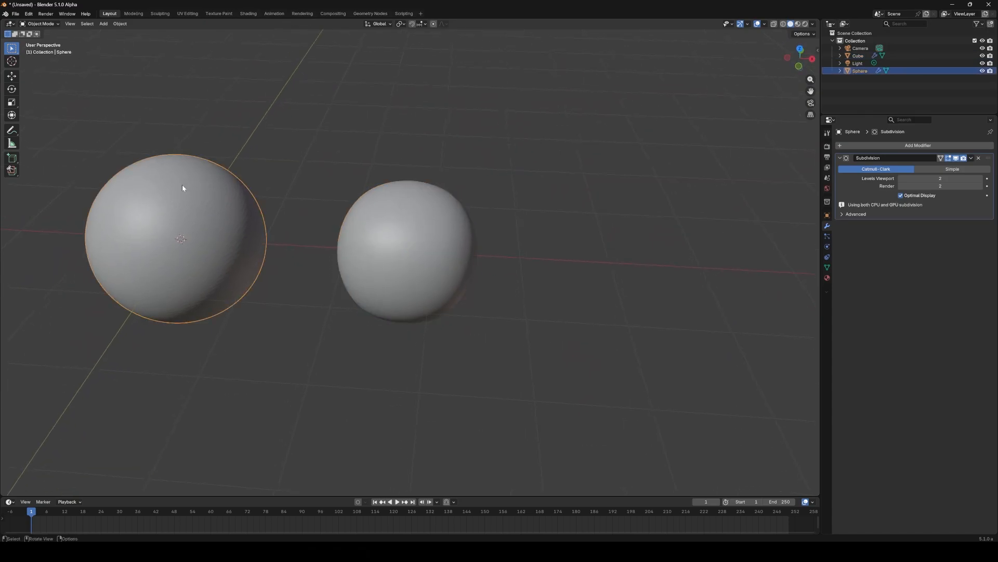
pyautogui.press('Tab')
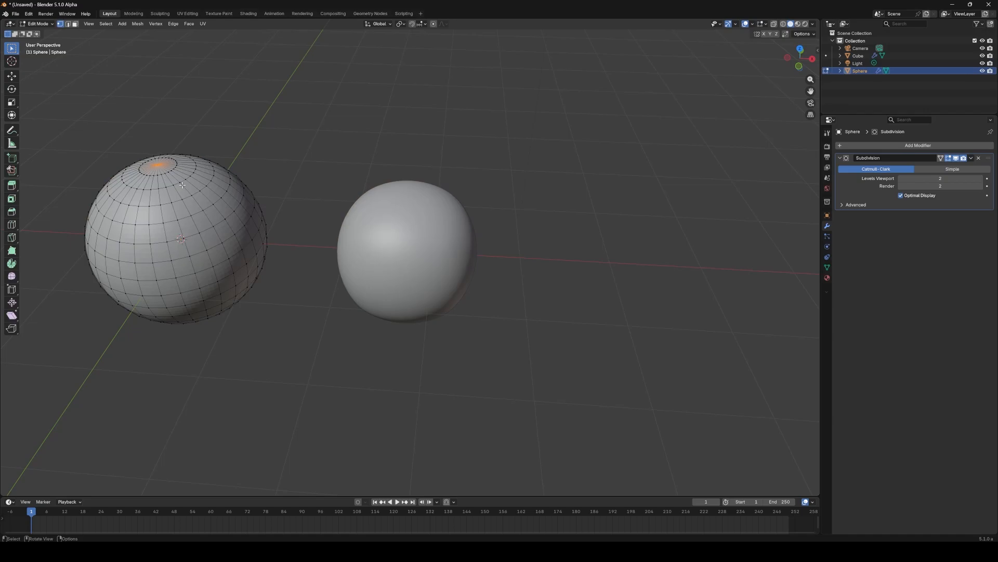
pyautogui.press('Tab')
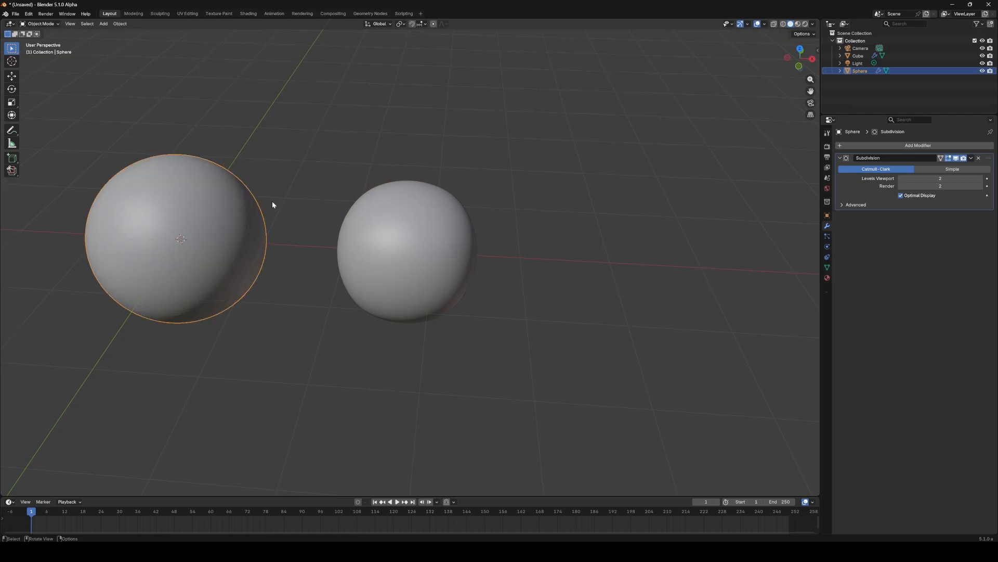
pyautogui.click(422, 242)
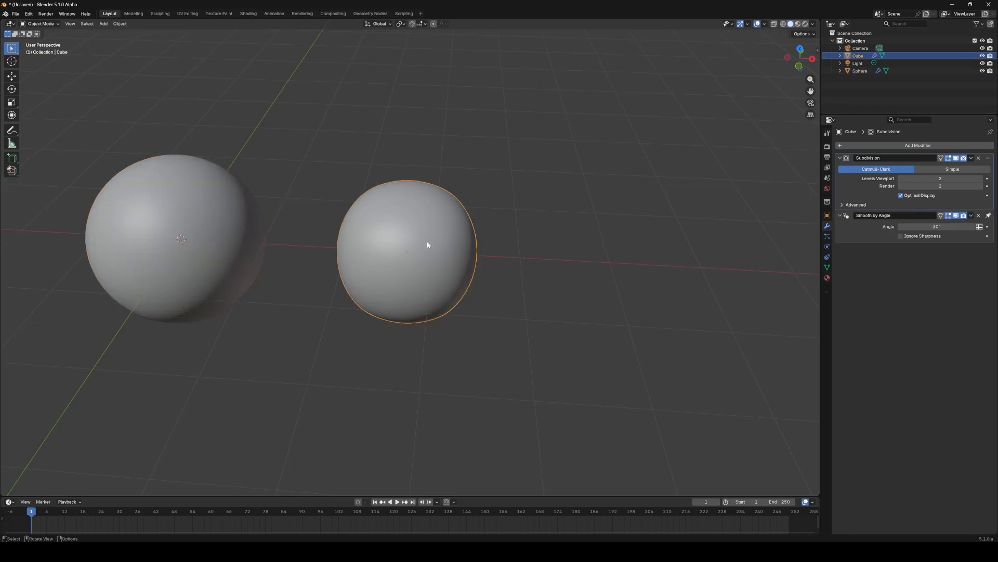
pyautogui.moveTo(426, 241)
pyautogui.mouseDown(button='middle')
pyautogui.moveTo(451, 260)
pyautogui.moveTo(412, 248)
pyautogui.moveTo(419, 252)
pyautogui.mouseUp(button='middle')
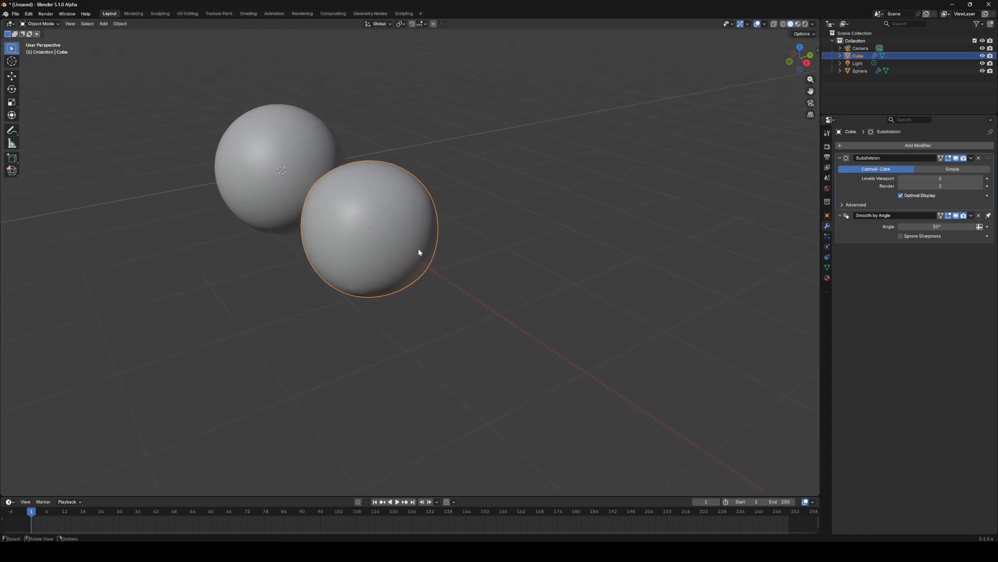
pyautogui.press('Tab')
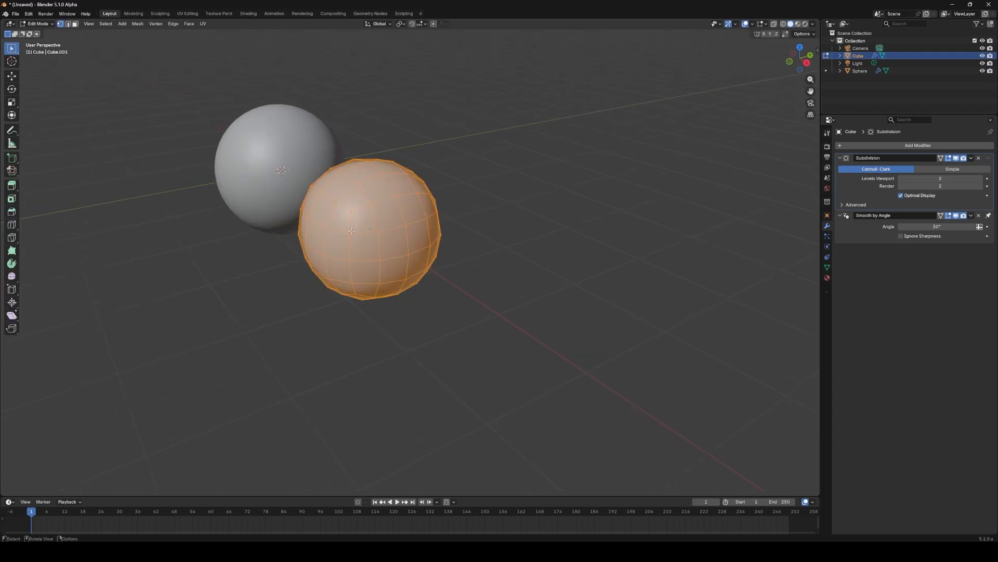
pyautogui.moveTo(351, 231); pyautogui.dragTo(365, 231, button='middle')
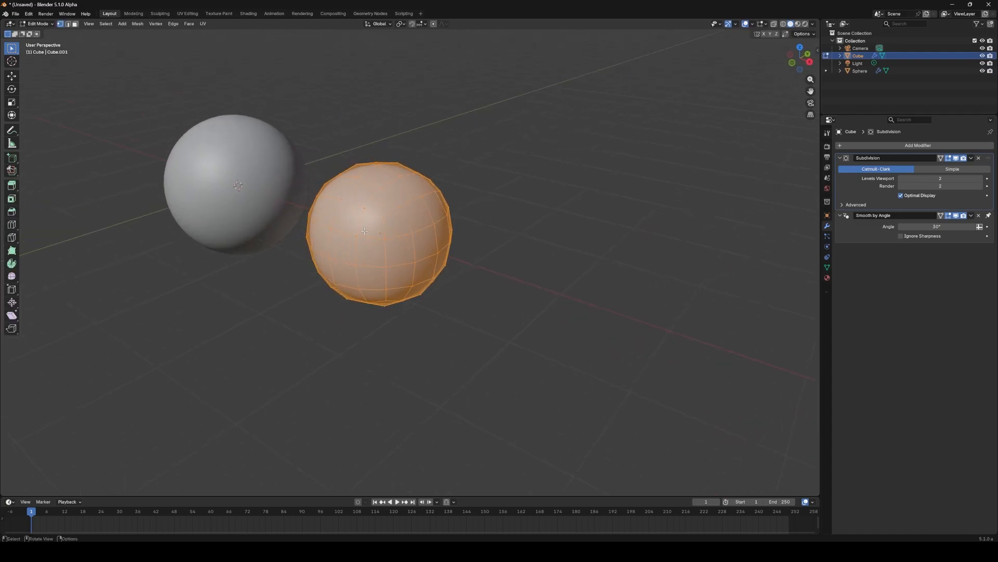
pyautogui.press('Tab')
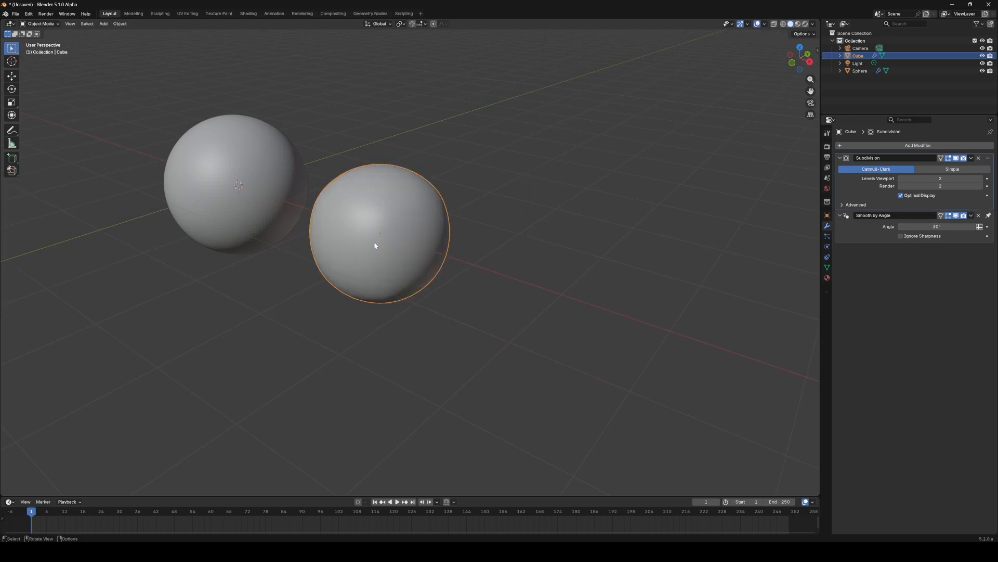
pyautogui.press('Tab')
pyautogui.moveTo(375, 245); pyautogui.dragTo(408, 258, button='middle')
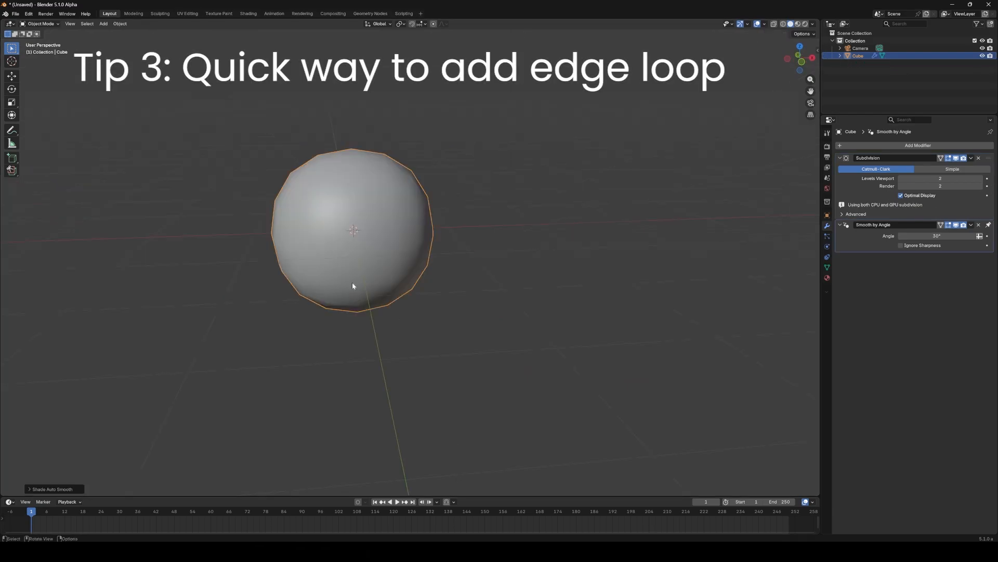
# - In Edit Mode, add a centred horizontal loop cut around the cube and bevel it outward almost to the top and bottom edges
pyautogui.press('Tab')
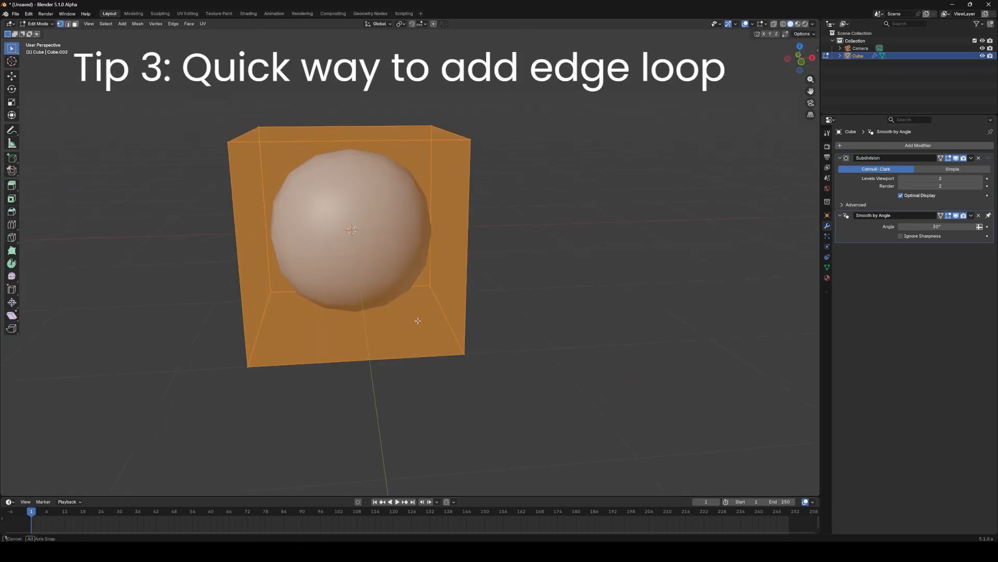
pyautogui.moveTo(415, 319); pyautogui.dragTo(385, 229, button='middle')
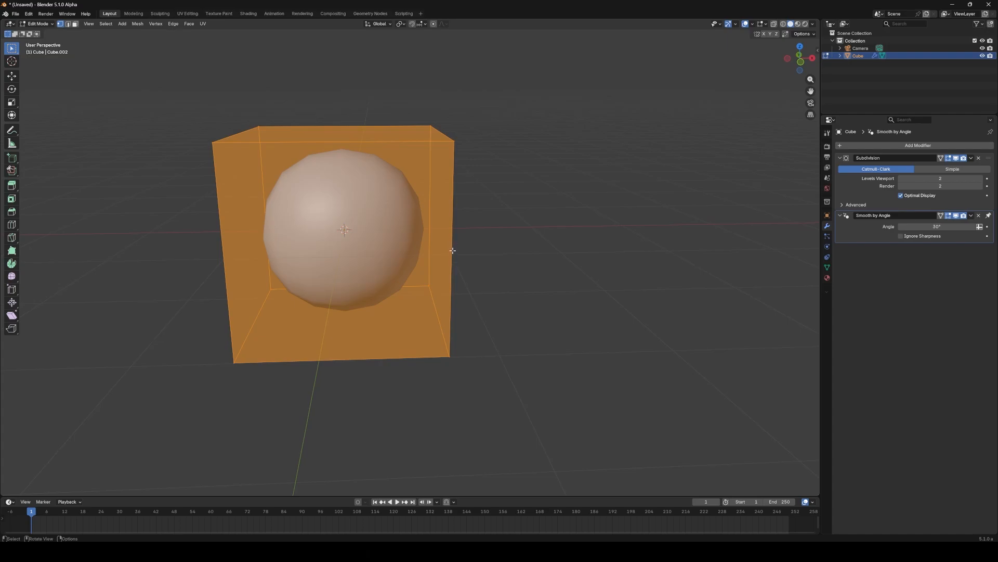
pyautogui.press('ctrl')
pyautogui.hotkey('ctrl', 'r')
pyautogui.click(451, 246)
pyautogui.rightClick(451, 246)
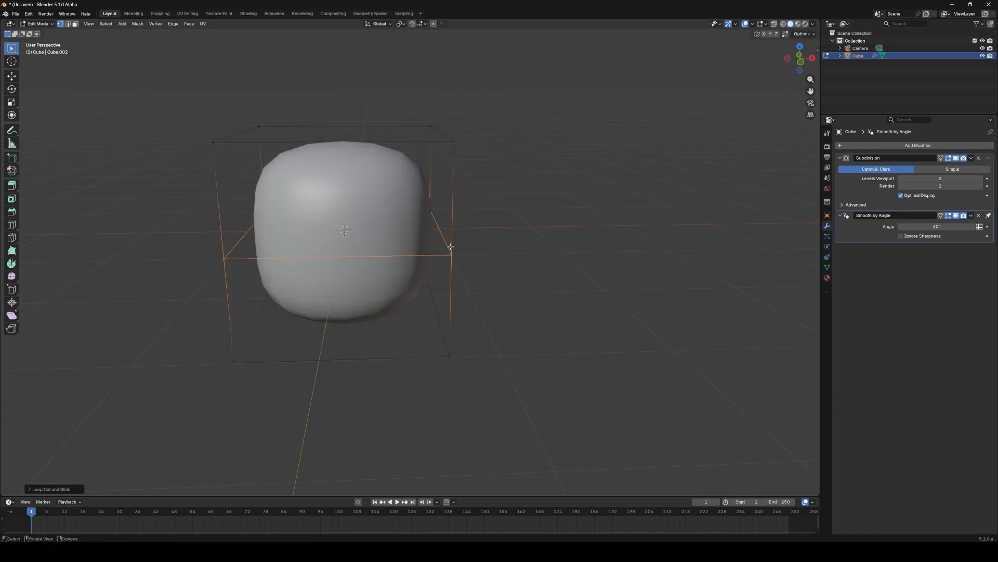
pyautogui.hotkey('ctrl', 'b')
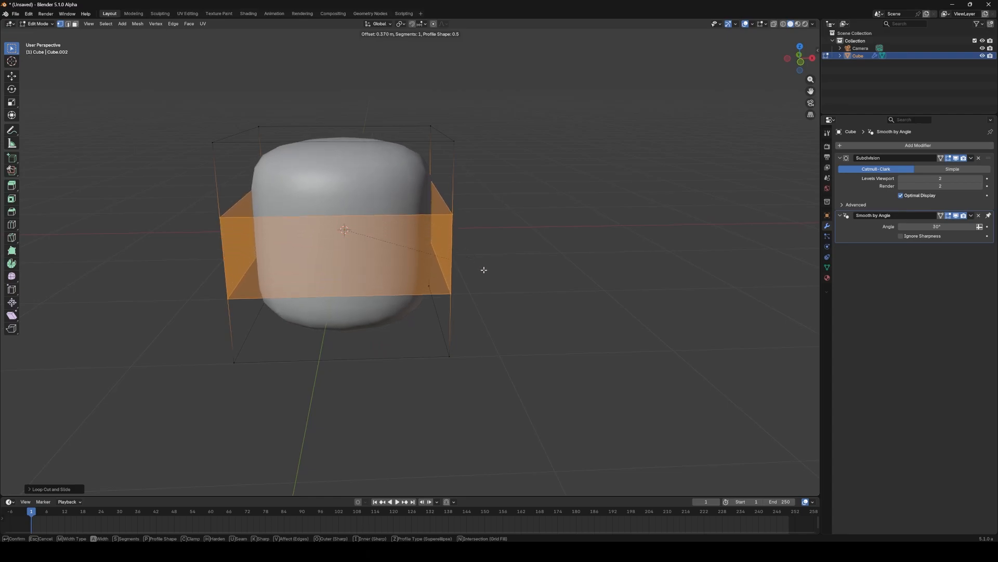
pyautogui.click(513, 338)
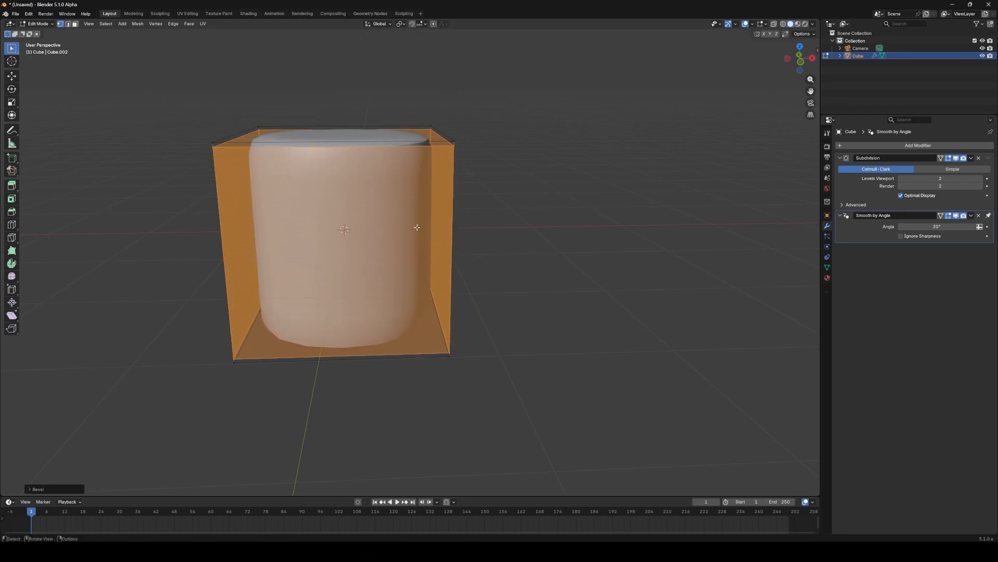
# - Add a centred vertical loop cut perpendicular to the X axis and bevel it outward almost to the cube's X-facing sides
pyautogui.hotkey('ctrl', 'r')
pyautogui.click(360, 150)
pyautogui.rightClick(359, 150)
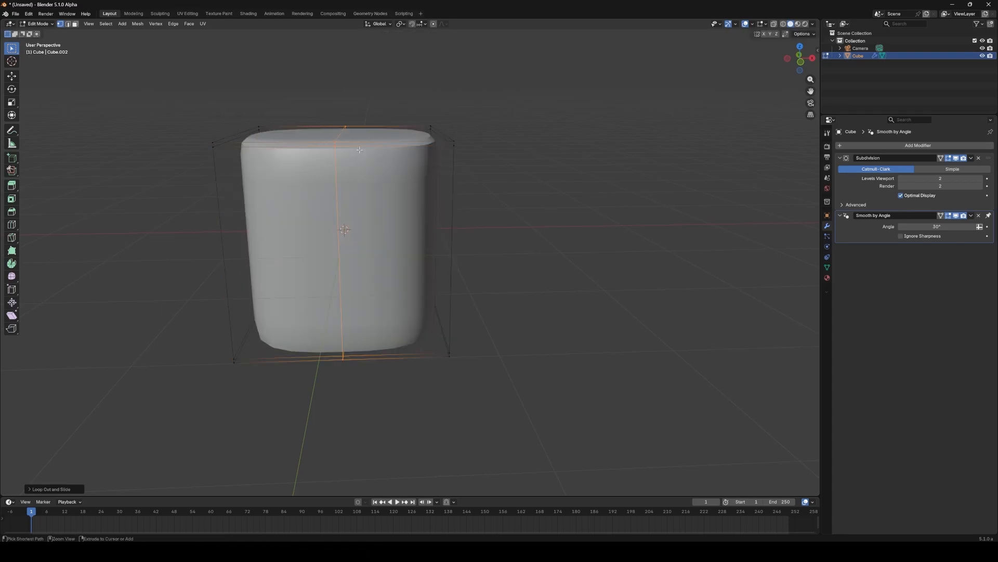
pyautogui.hotkey('ctrl', 'b')
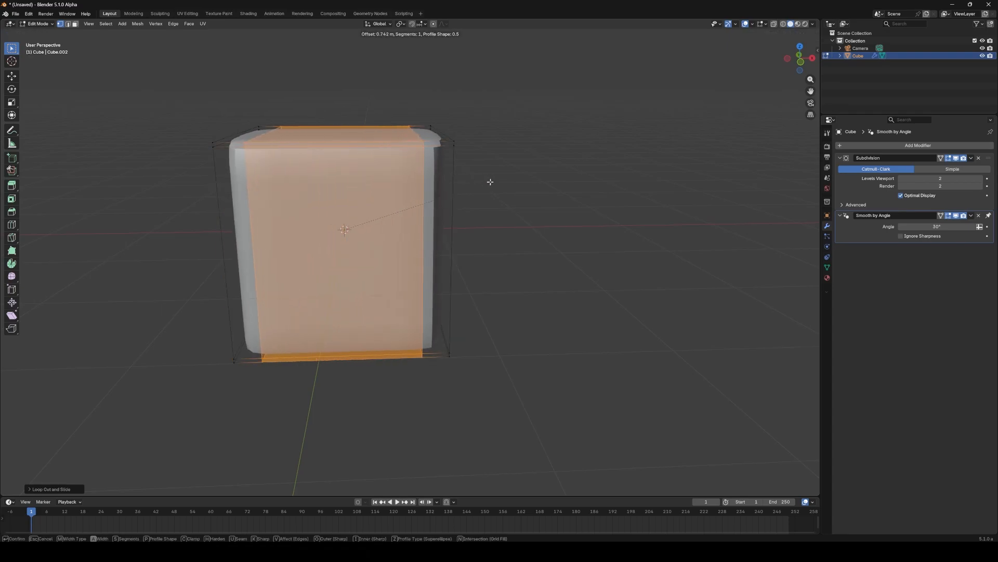
pyautogui.click(515, 183)
# - Add a centred vertical loop cut perpendicular to Y, bevel it almost to the Y-facing sides, and return to Object Mode
pyautogui.moveTo(537, 188); pyautogui.dragTo(453, 204, button='middle')
pyautogui.hotkey('ctrl', 'r')
pyautogui.click(296, 127)
pyautogui.rightClick(296, 127)
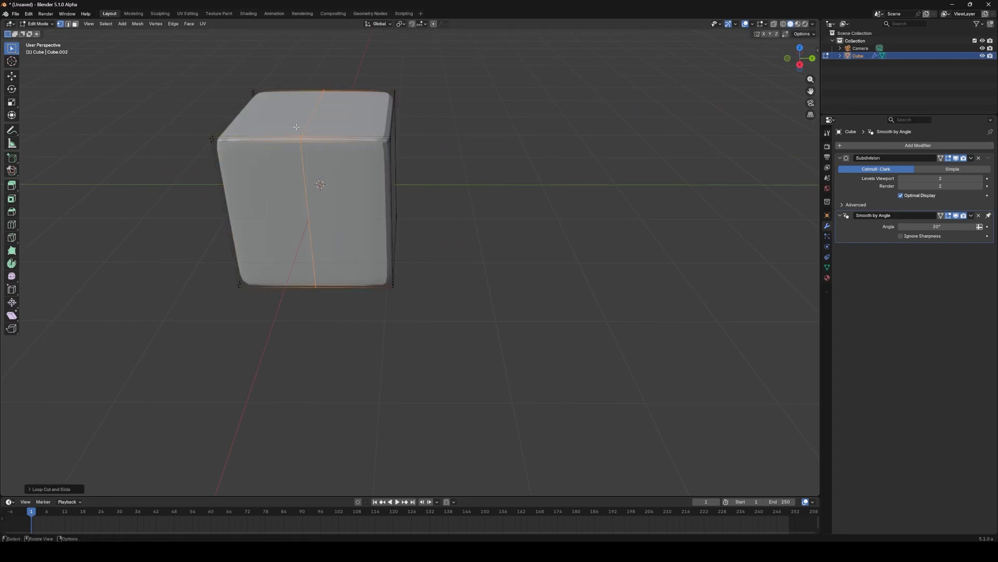
pyautogui.hotkey('ctrl', 'b')
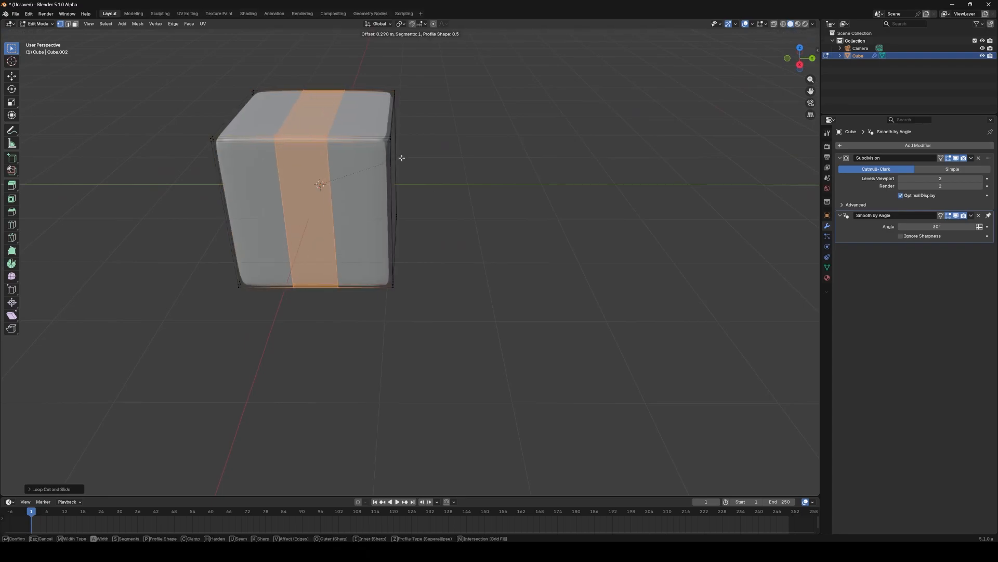
pyautogui.click(450, 165)
pyautogui.moveTo(336, 174); pyautogui.dragTo(370, 159, button='middle')
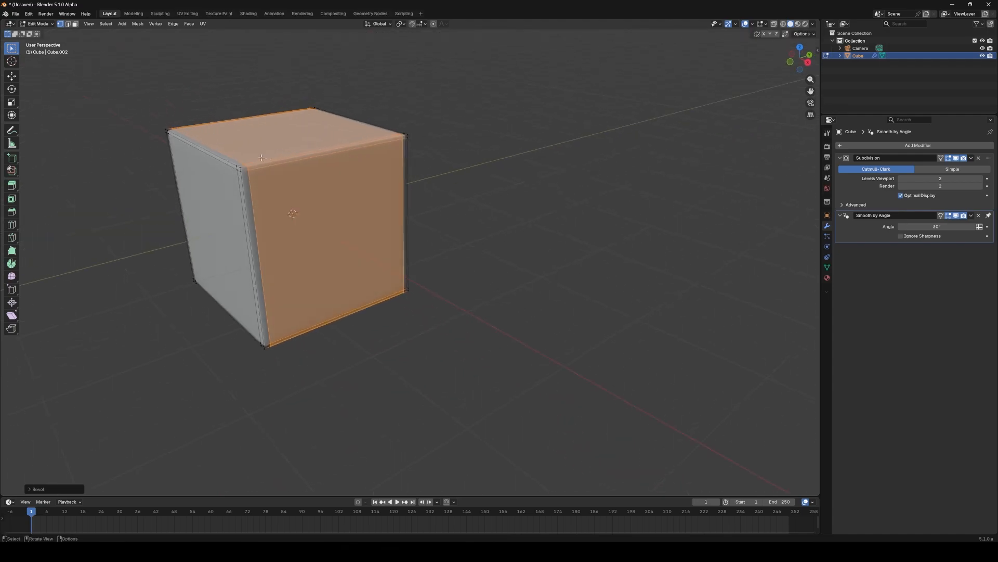
pyautogui.press('Tab')
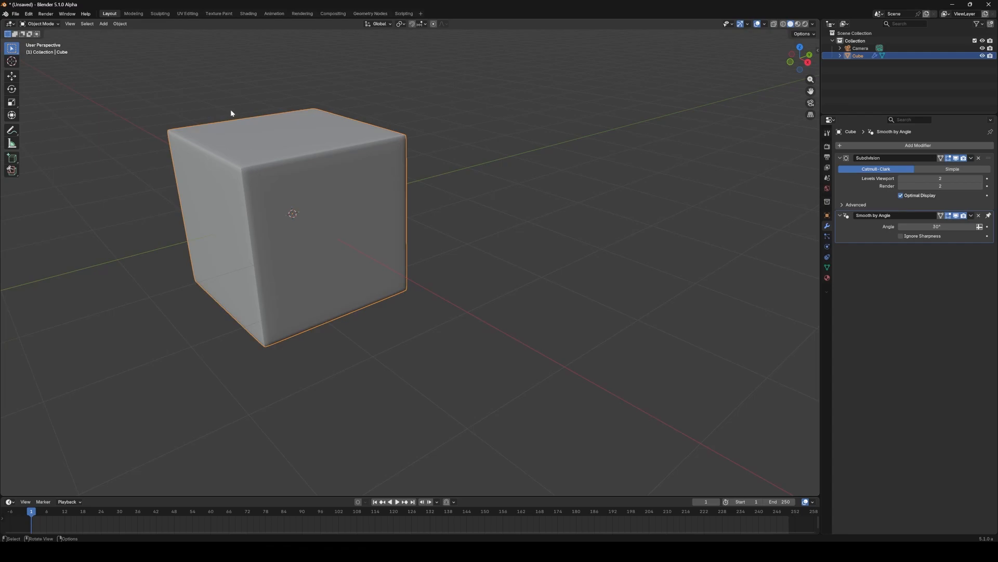
pyautogui.moveTo(327, 234); pyautogui.dragTo(293, 194, button='middle')
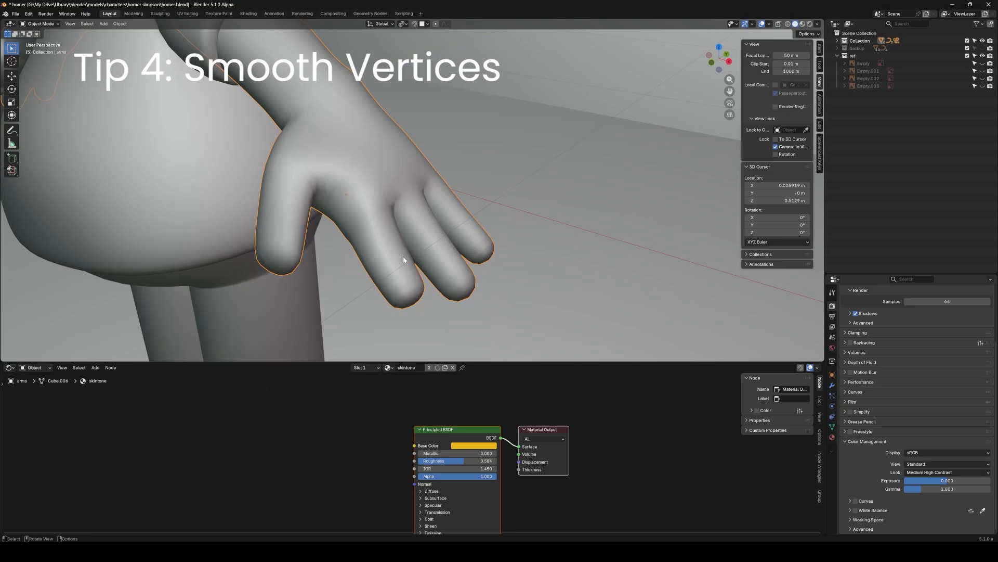
# - Examine the Homer model's arms up close and enlarge the 3D viewport by shrinking the node editor
pyautogui.scroll(-8, 400, 256)
pyautogui.moveTo(400, 256); pyautogui.dragTo(427, 291, button='middle')
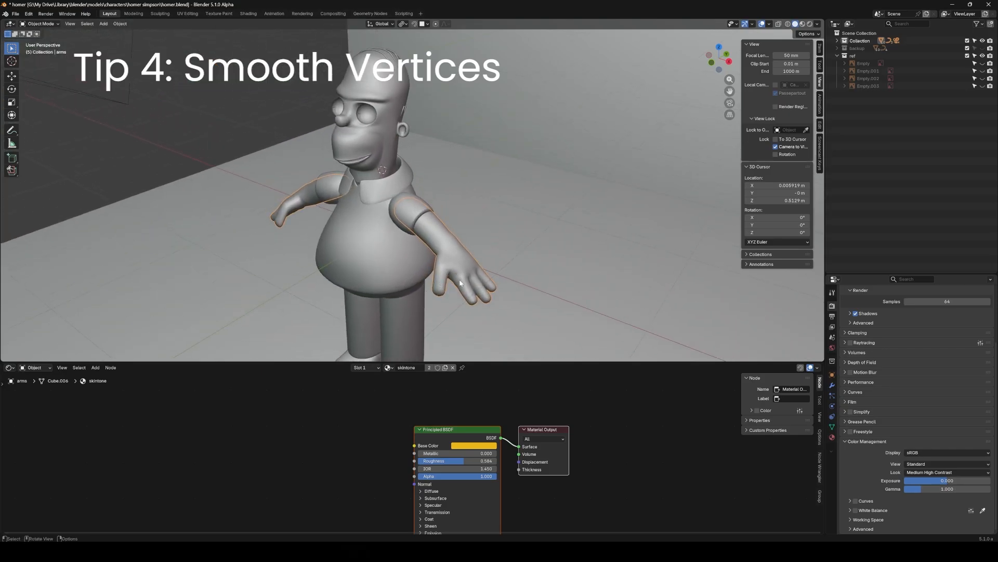
pyautogui.scroll(3, 465, 294)
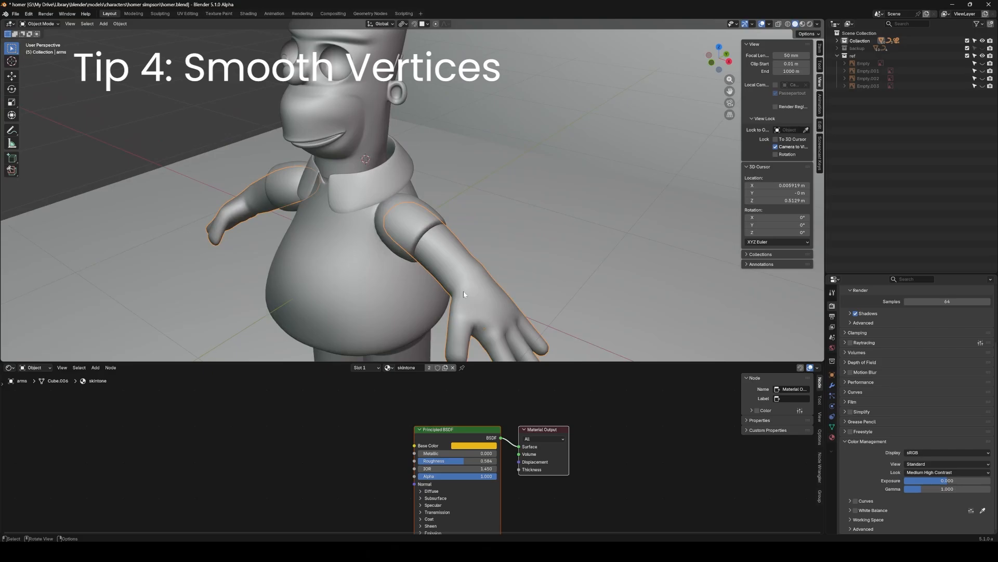
pyautogui.scroll(4, 465, 294)
pyautogui.moveTo(483, 361); pyautogui.dragTo(486, 383)
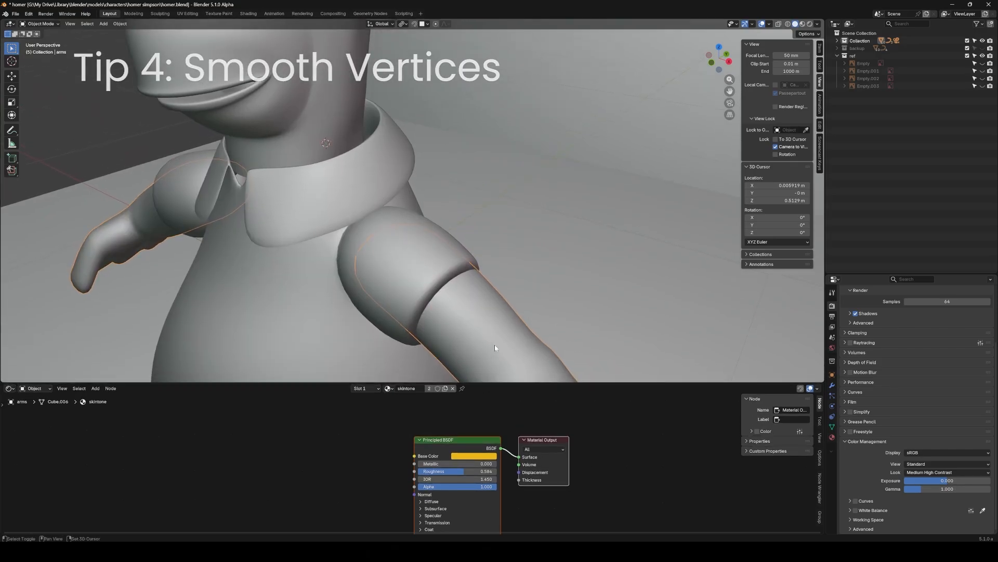
# - Open the arms mesh in Edit Mode, select all of its vertices, and apply Smooth Vertices once
pyautogui.keyDown('shift'); pyautogui.moveTo(494, 345); pyautogui.dragTo(472, 294, button='middle'); pyautogui.keyUp('shift')
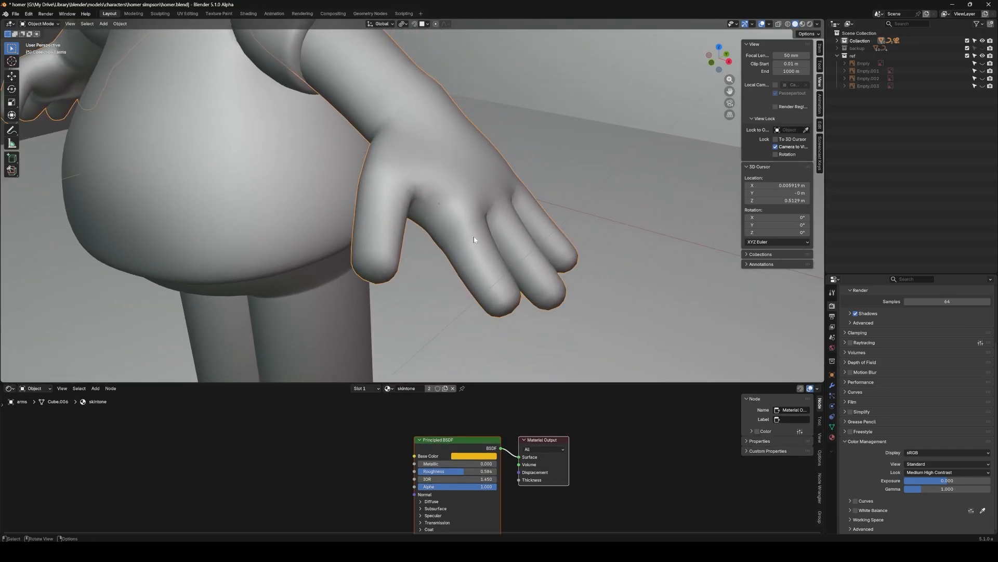
pyautogui.keyDown('shift'); pyautogui.moveTo(474, 238); pyautogui.dragTo(436, 225, button='middle'); pyautogui.keyUp('shift')
pyautogui.press('Tab')
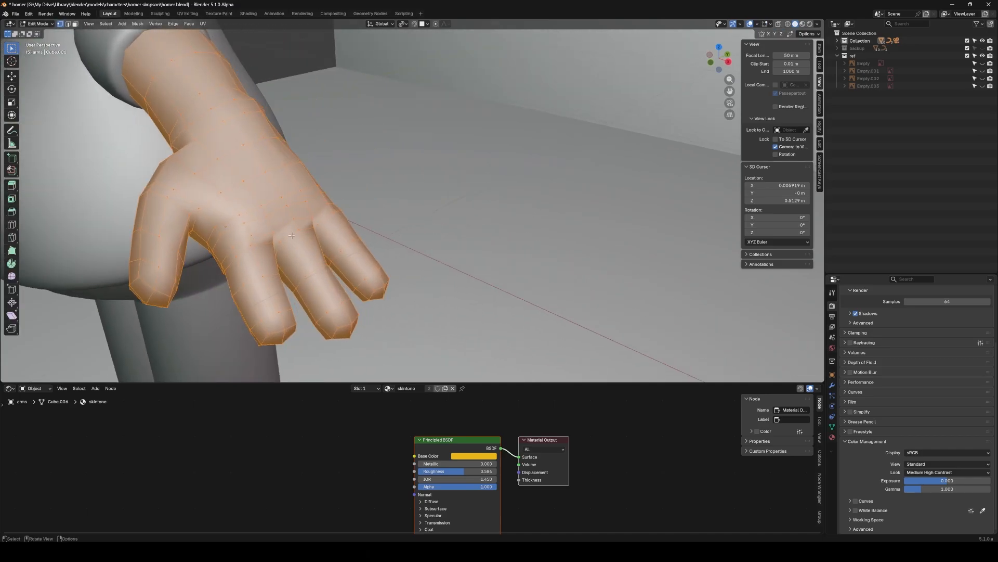
pyautogui.scroll(2, 260, 233)
pyautogui.scroll(-2, 260, 233)
pyautogui.hotkey('alt', 'a')
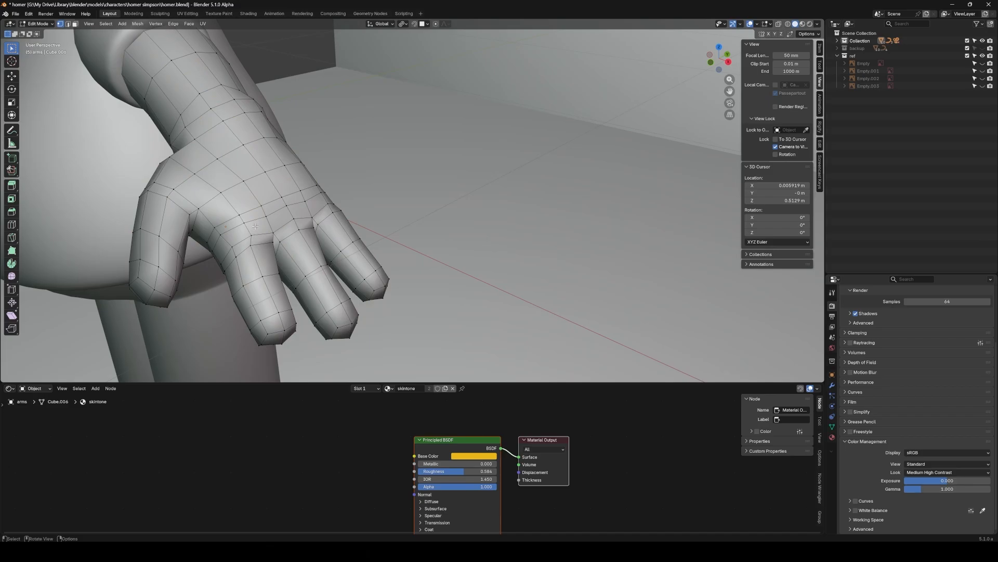
pyautogui.press('a')
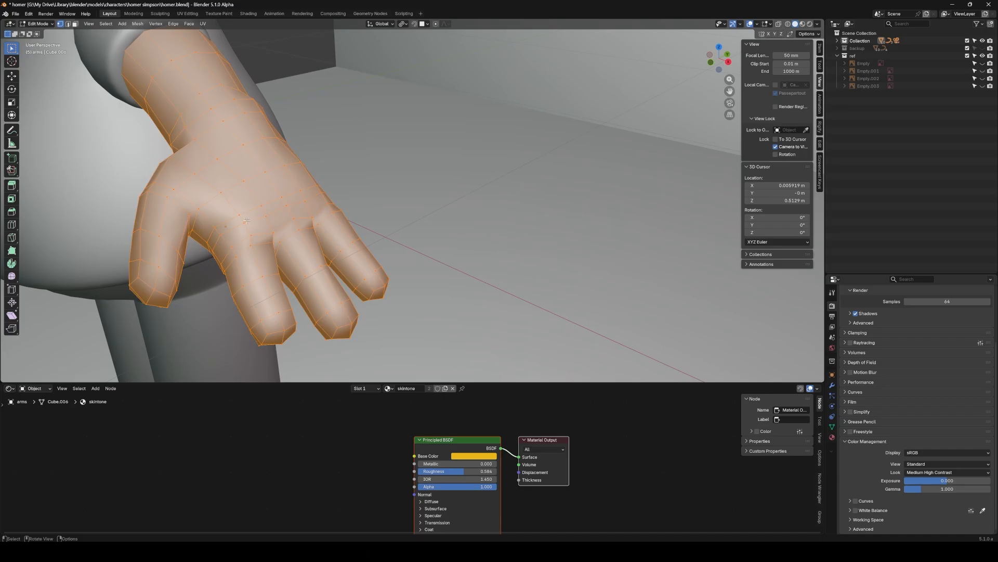
pyautogui.rightClick(246, 220)
pyautogui.click(247, 220)
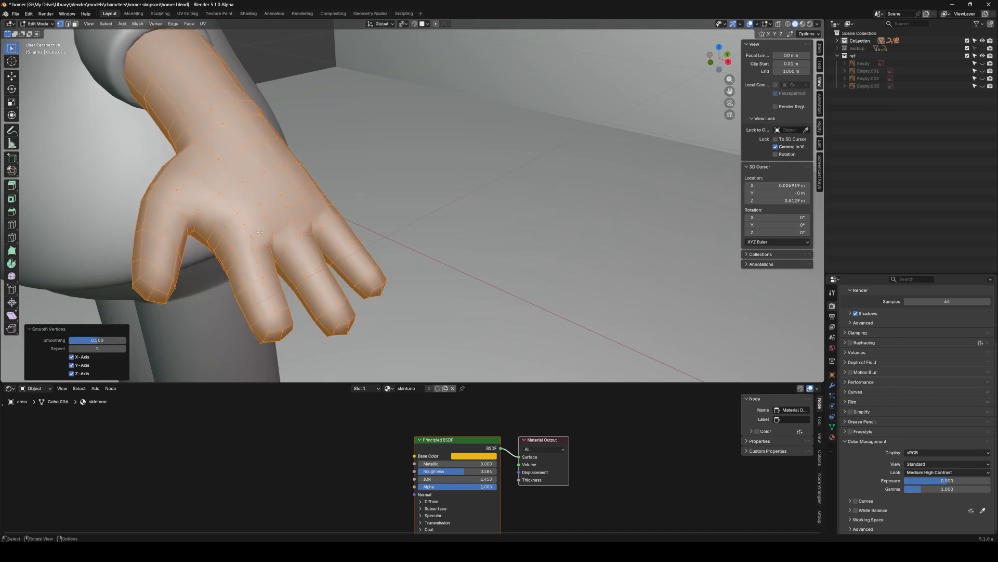
# - Try a second Smooth Vertices pass on the whole arms mesh and undo it
pyautogui.rightClick(260, 232)
pyautogui.click(260, 232)
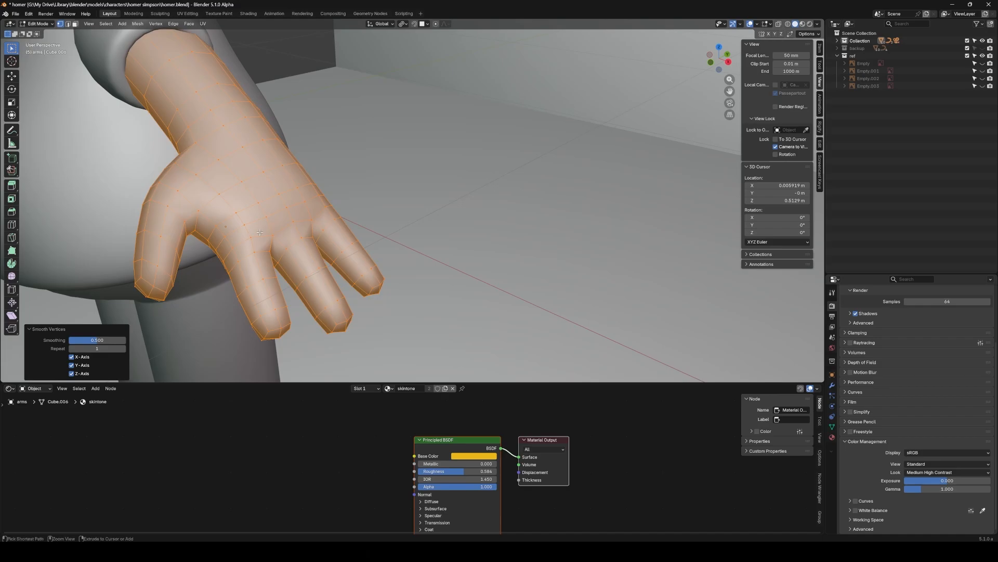
pyautogui.hotkey('ctrl', 'z')
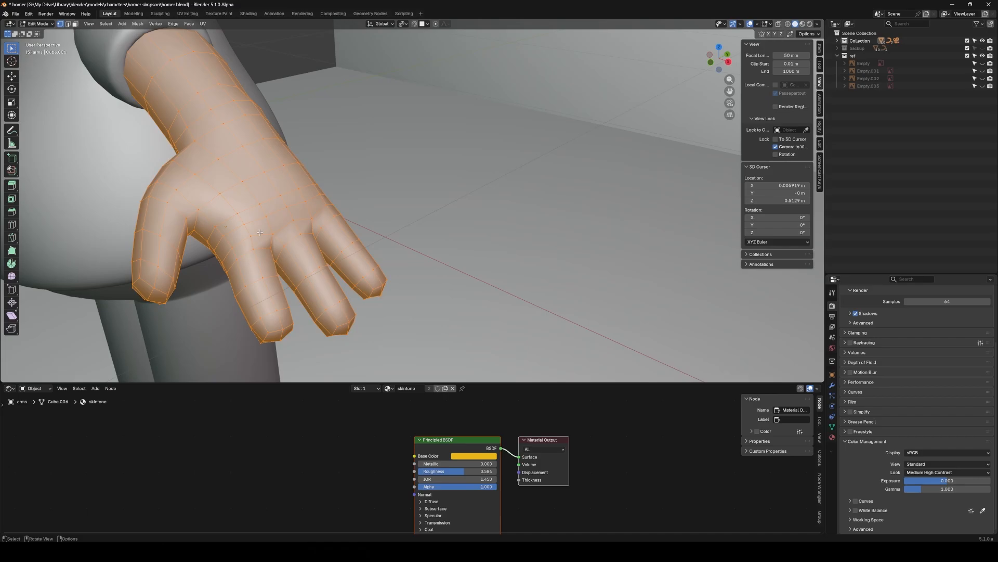
# - Select the vertices in the webs between thumb and fingers and around the index finger's base, and smooth them
pyautogui.press('Tab')
pyautogui.moveTo(269, 245)
pyautogui.mouseDown(button='middle')
pyautogui.moveTo(240, 268)
pyautogui.moveTo(181, 254)
pyautogui.moveTo(253, 250)
pyautogui.mouseUp(button='middle')
pyautogui.press('Tab')
pyautogui.scroll(-10, 254, 249)
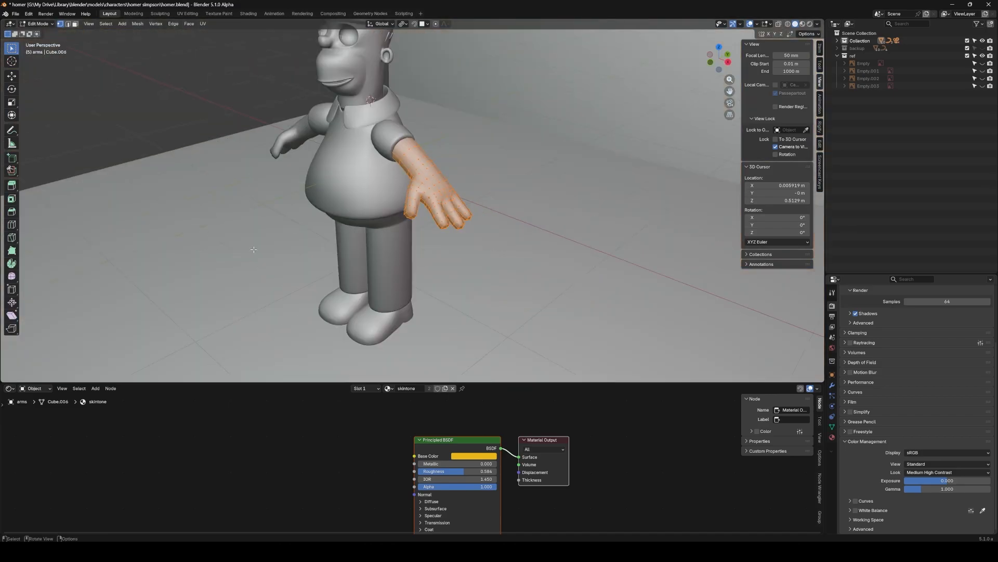
pyautogui.scroll(6, 454, 202)
pyautogui.moveTo(475, 197); pyautogui.dragTo(420, 210, button='middle')
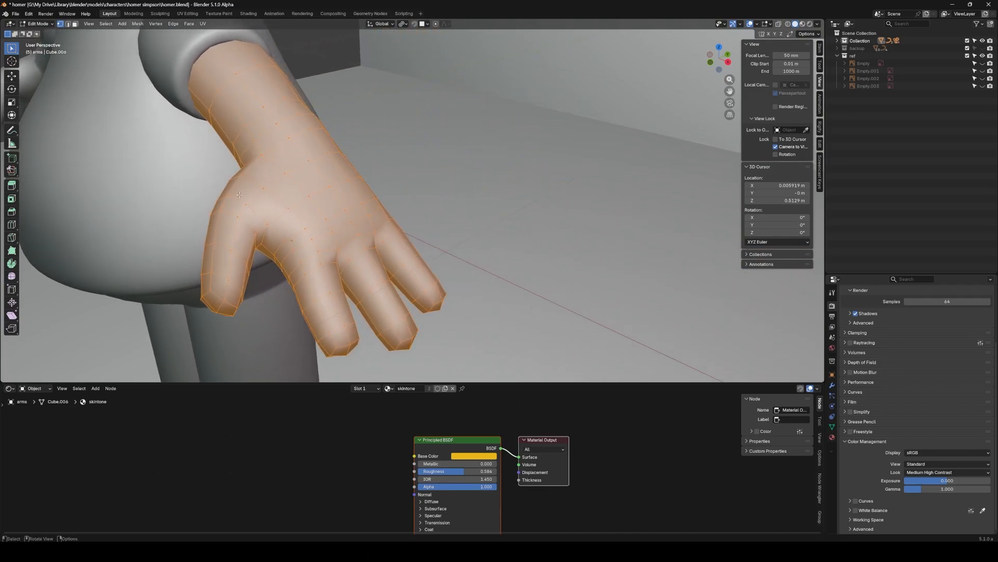
pyautogui.click(261, 237)
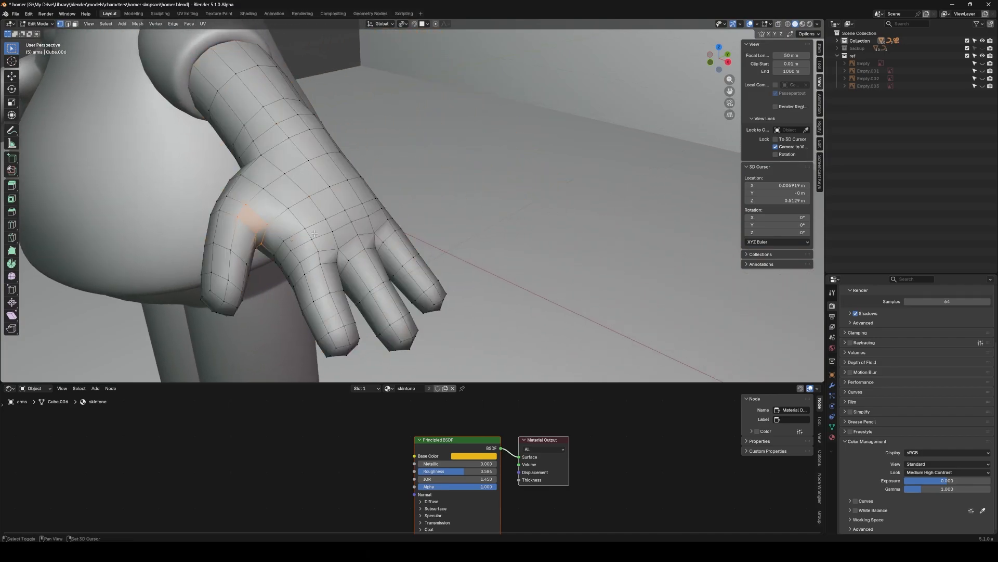
pyautogui.keyDown('shift'); pyautogui.click(338, 259); pyautogui.keyUp('shift')
pyautogui.keyDown('shift'); pyautogui.click(406, 263); pyautogui.keyUp('shift')
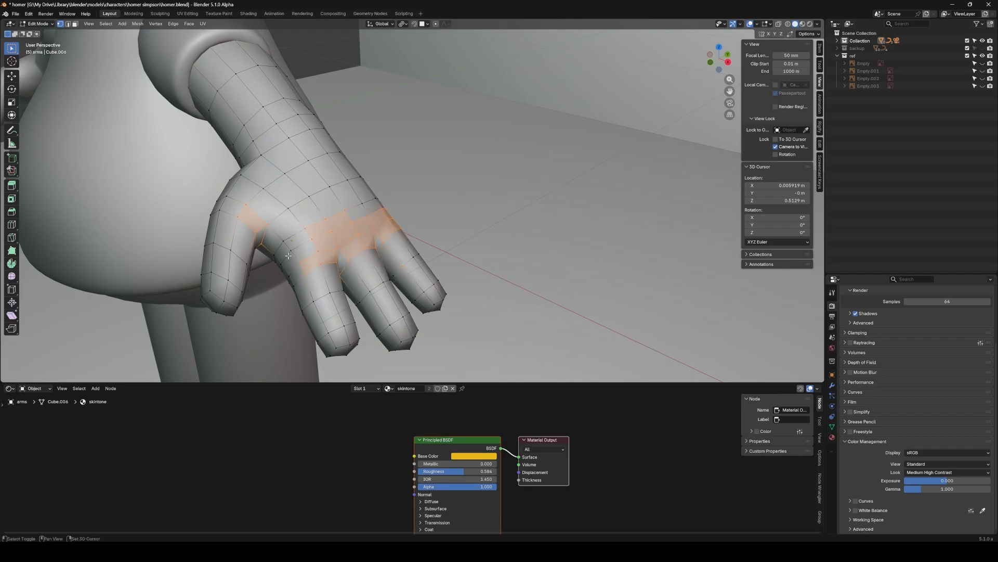
pyautogui.keyDown('shift'); pyautogui.click(294, 279); pyautogui.keyUp('shift')
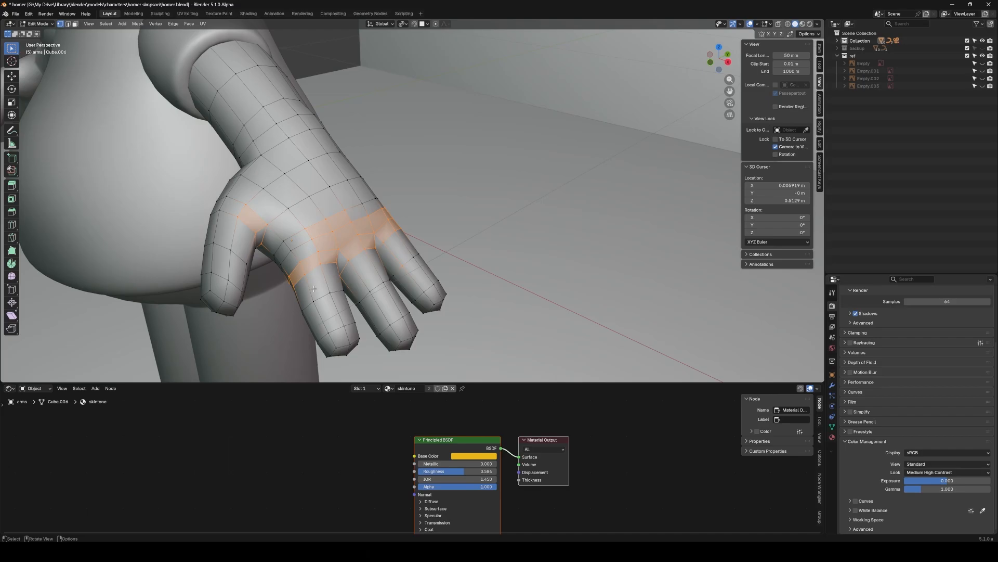
pyautogui.rightClick(333, 243)
pyautogui.click(333, 244)
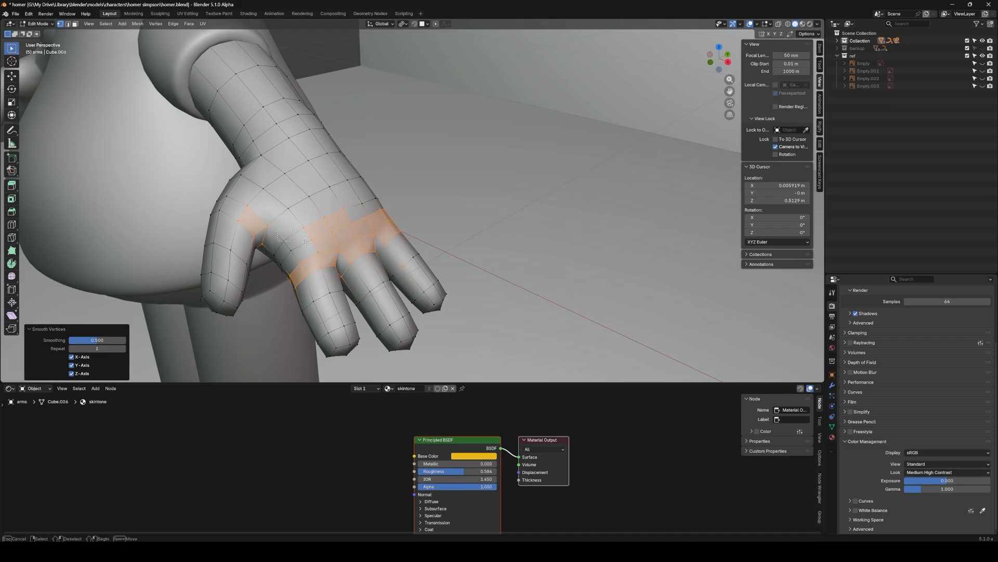
# - Select the few vertices on the hand just above the index finger and smooth them
pyautogui.click(318, 251)
pyautogui.rightClick(307, 237)
pyautogui.click(308, 236)
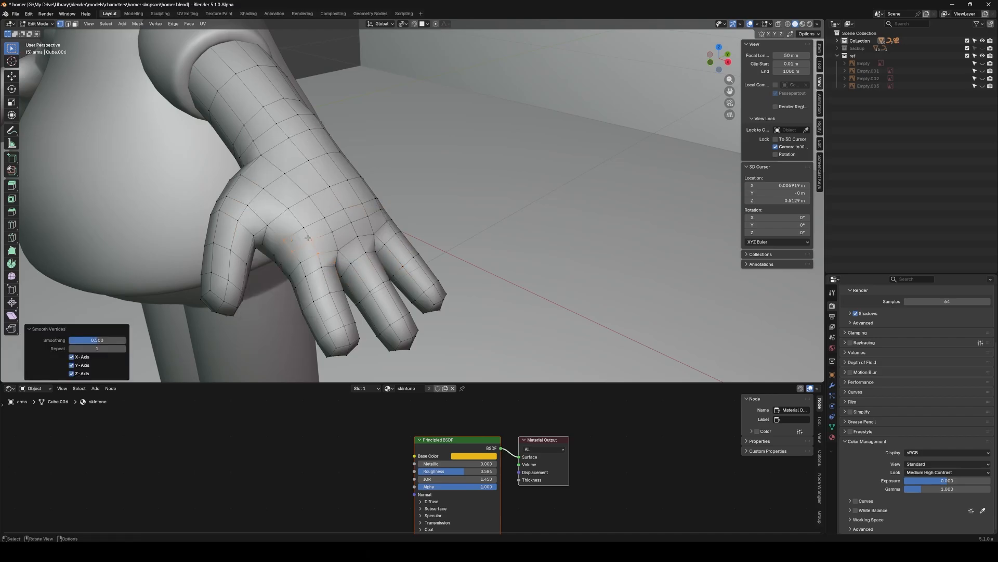
# - Compare the hand in Object and Edit Mode and examine the smoothed arms in relation to the whole model
pyautogui.press('Tab')
pyautogui.press('Tab')
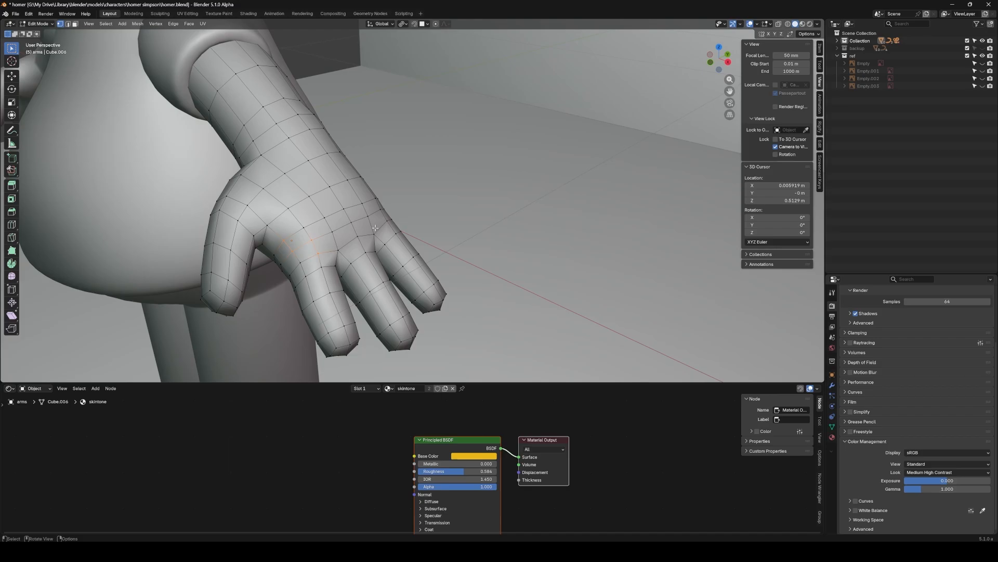
pyautogui.press('Tab')
pyautogui.scroll(-5, 376, 227)
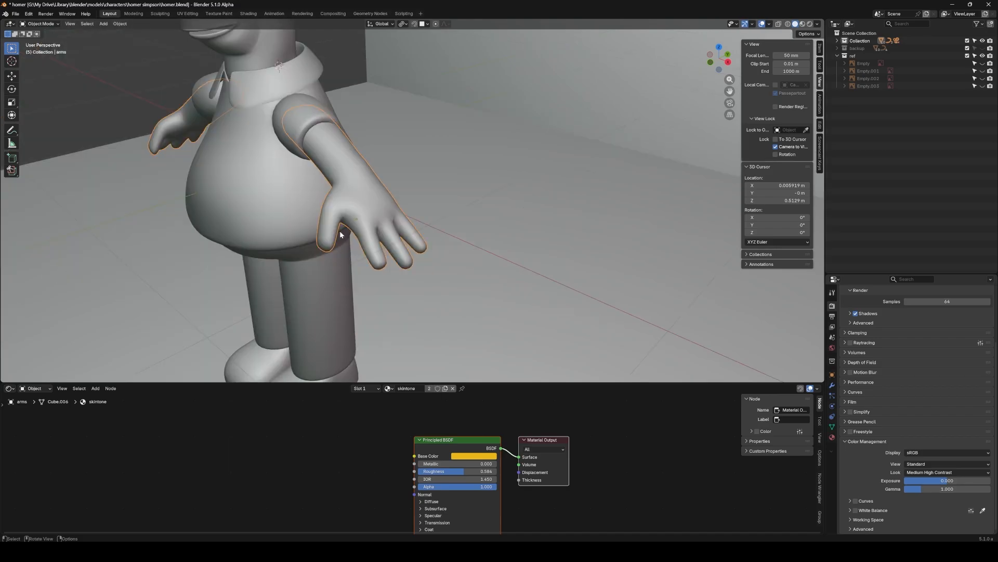
pyautogui.moveTo(376, 227); pyautogui.dragTo(352, 237, button='middle')
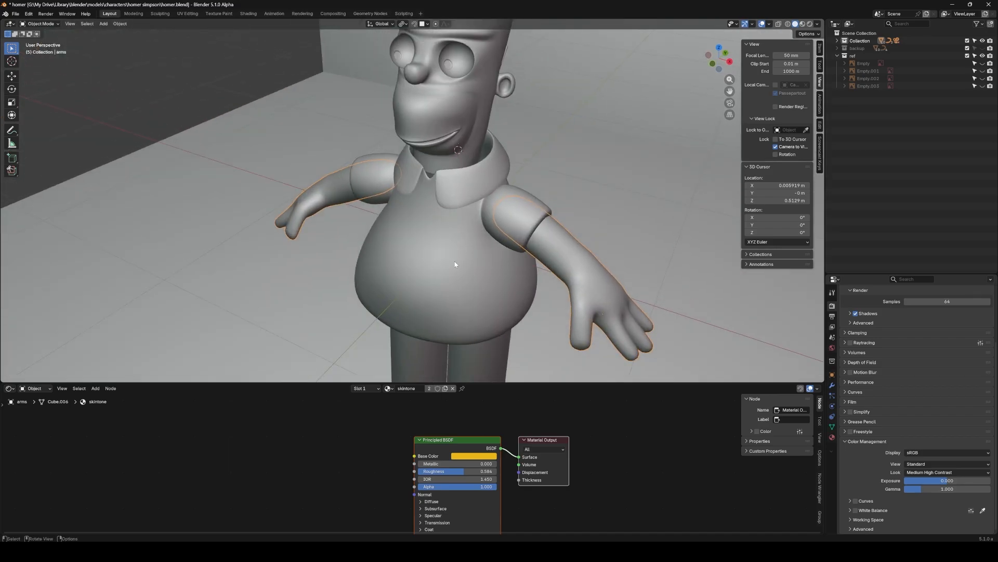
pyautogui.scroll(4, 555, 281)
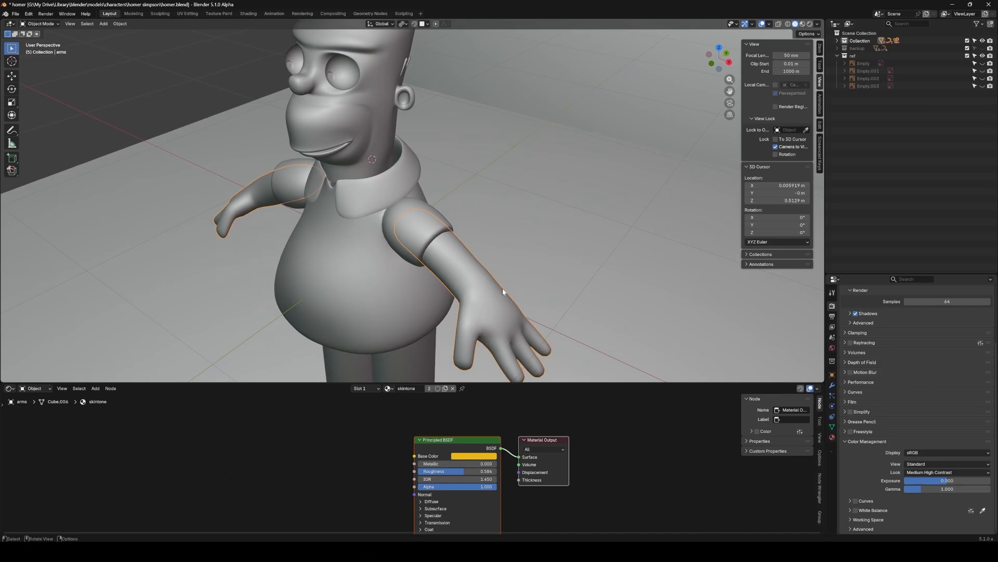
pyautogui.keyDown('shift'); pyautogui.moveTo(502, 288); pyautogui.dragTo(451, 264, button='middle'); pyautogui.keyUp('shift')
pyautogui.press('Tab')
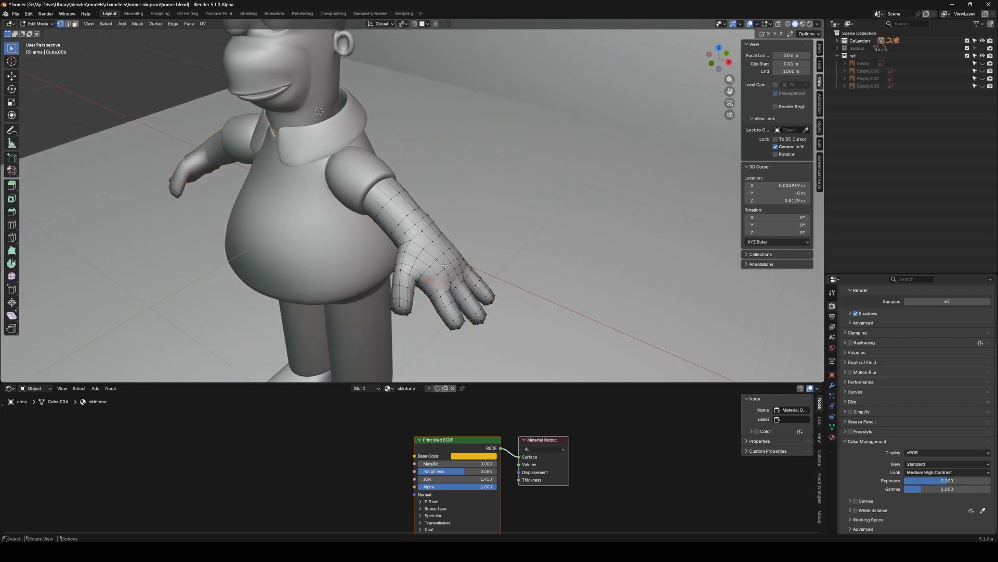
pyautogui.rightClick(444, 267)
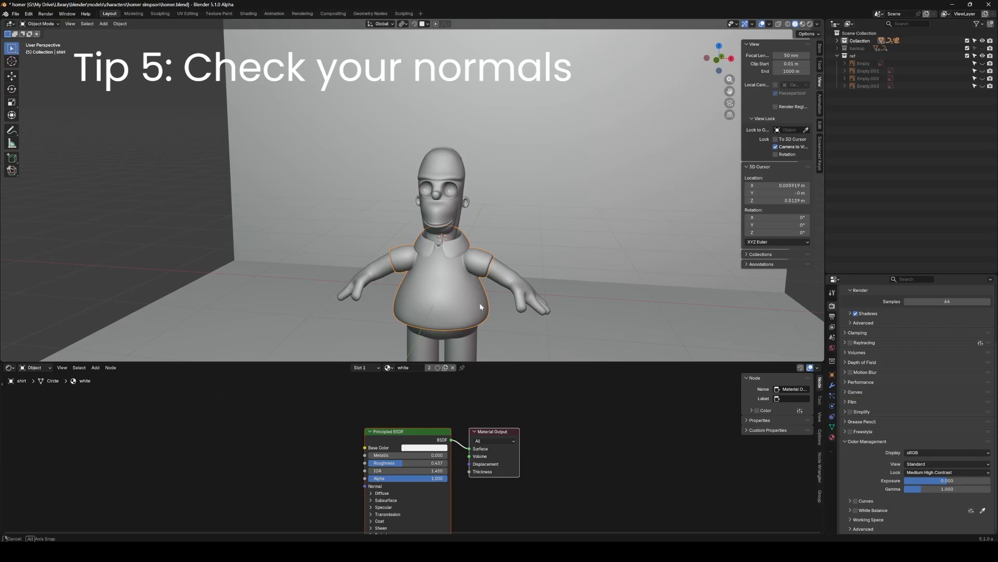
# - Try the Face Orientation viewport overlay on the model and switch it off again
pyautogui.moveTo(480, 303); pyautogui.dragTo(497, 291, button='middle')
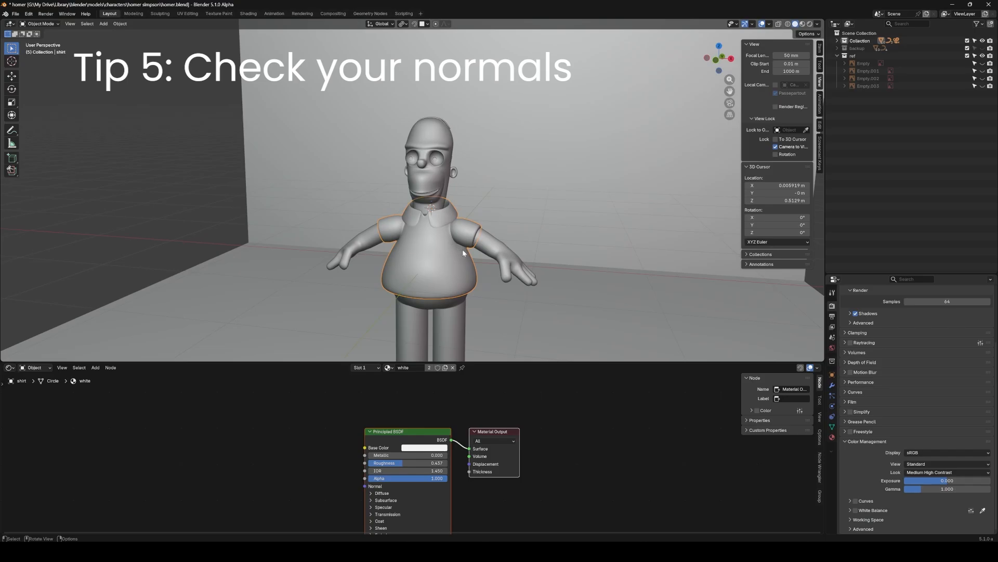
pyautogui.click(769, 25)
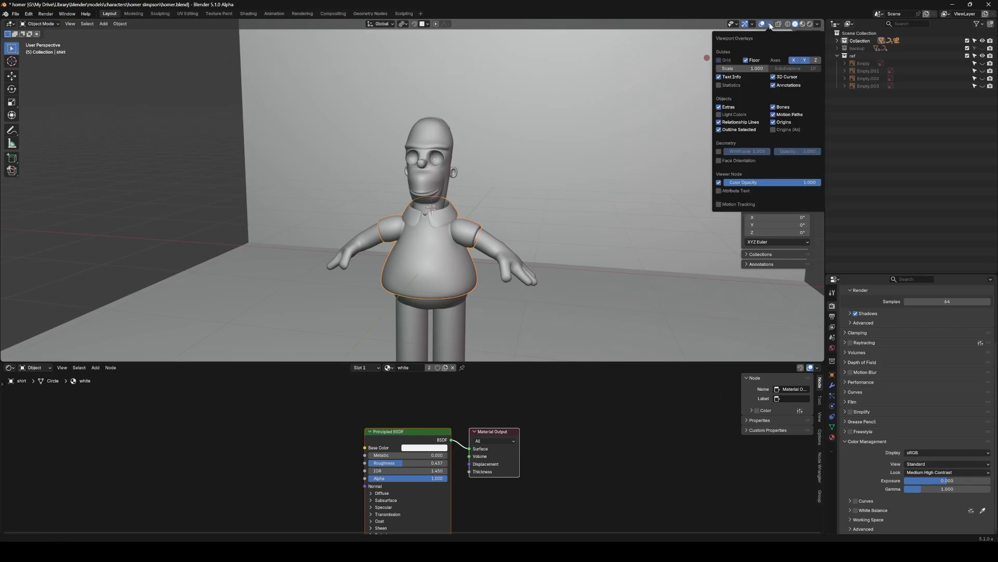
pyautogui.click(719, 161)
pyautogui.click(718, 161)
pyautogui.click(769, 25)
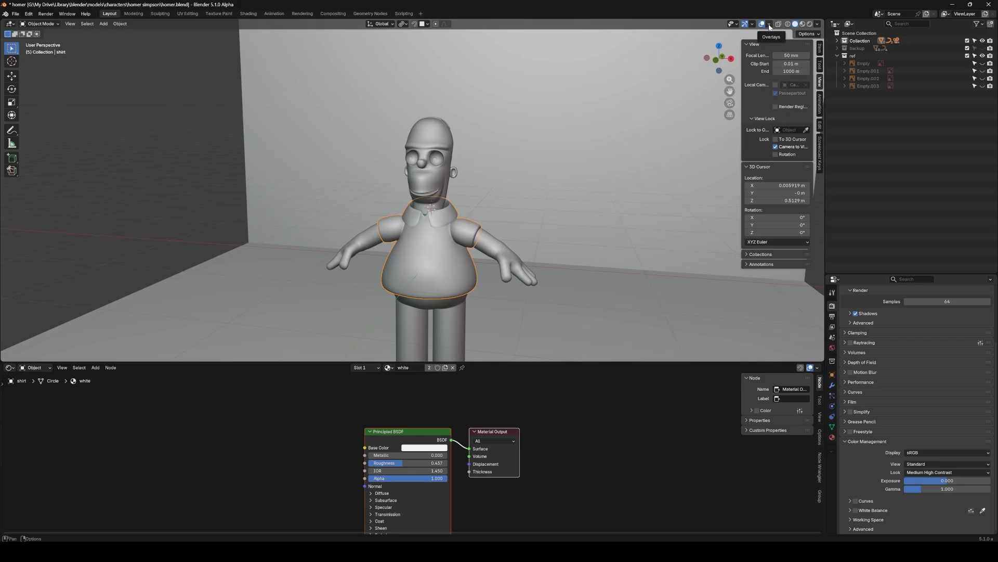
# - Add the Face Orientation overlay option to the Quick Favorites
pyautogui.click(769, 24)
pyautogui.rightClick(730, 162)
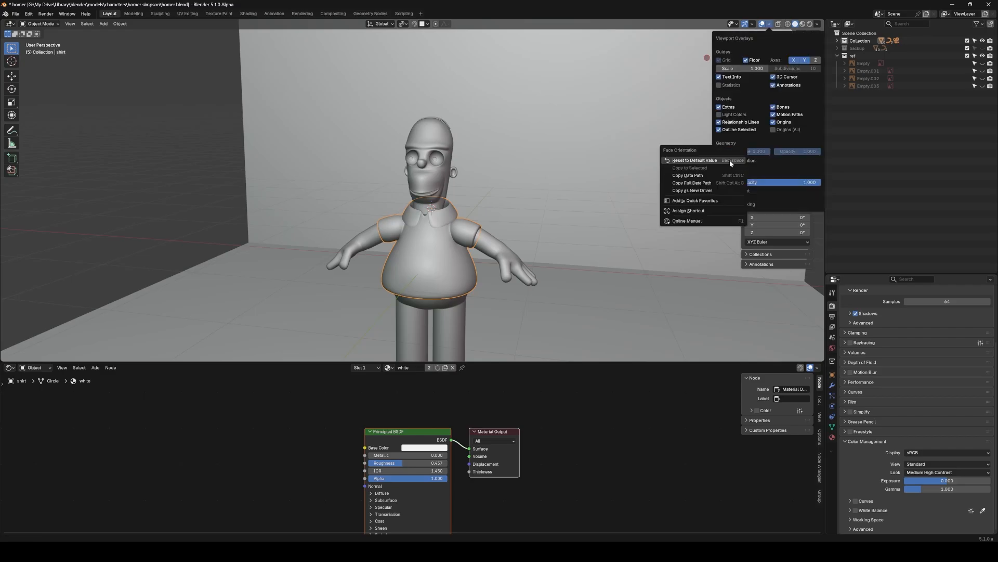
pyautogui.click(695, 201)
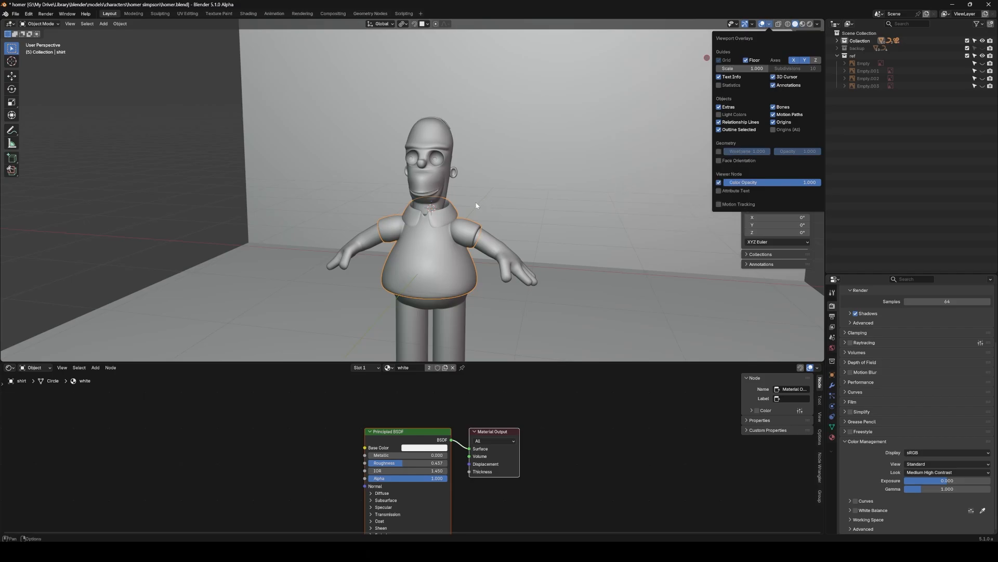
# - Enable the Face Orientation overlay from Quick Favorites and inspect the face normals of the head and eyes
pyautogui.press('q')
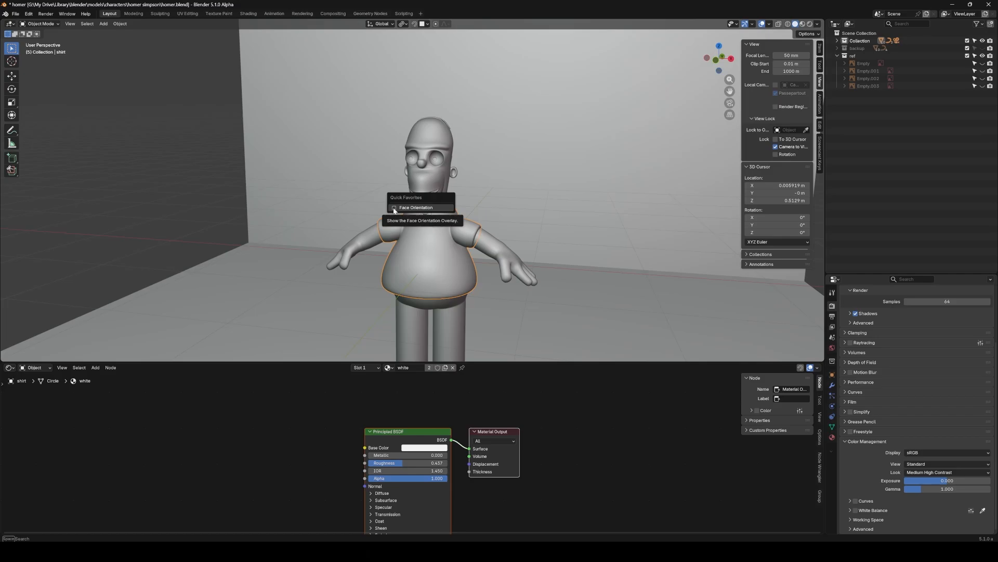
pyautogui.click(416, 207)
pyautogui.scroll(6, 440, 141)
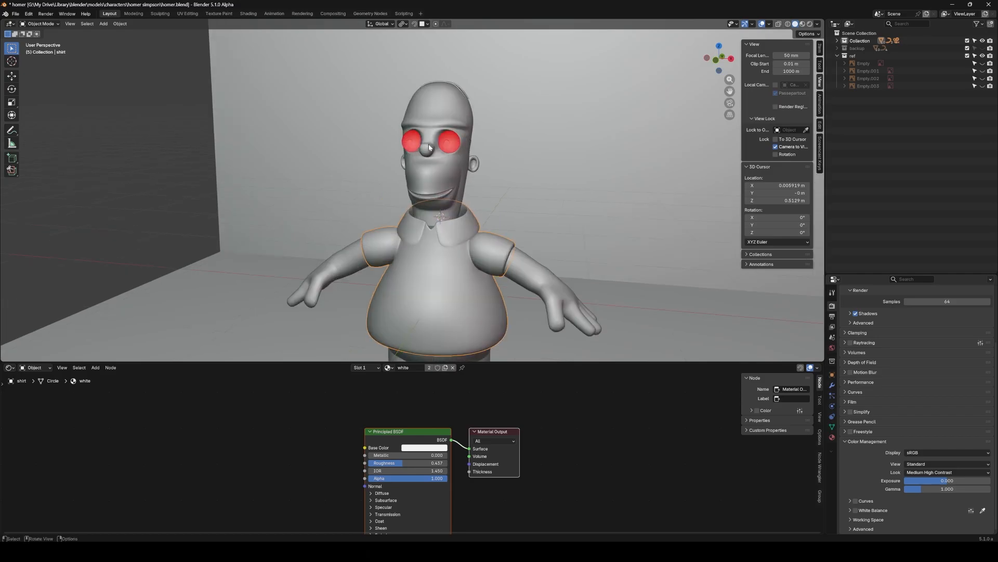
pyautogui.scroll(-6, 441, 138)
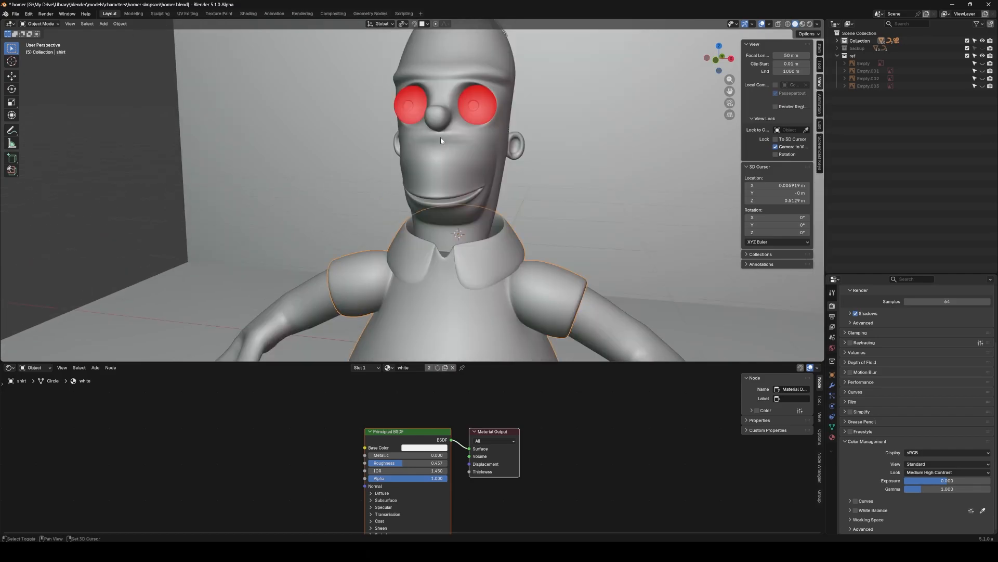
# - Recalculate all normals of the eyeball mesh to the outside in Edit Mode and return to Object Mode
pyautogui.click(457, 185)
pyautogui.press('Tab')
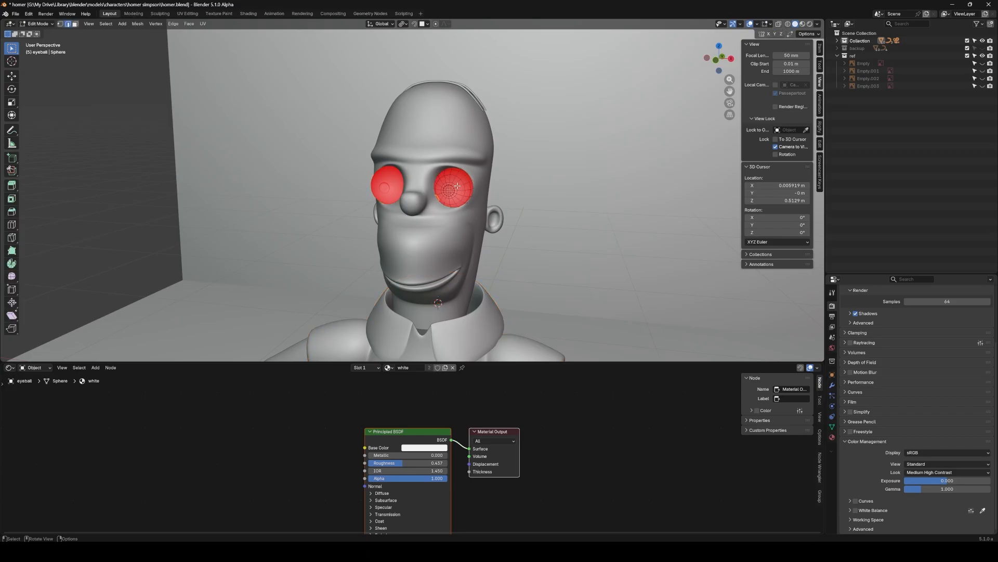
pyautogui.press('a')
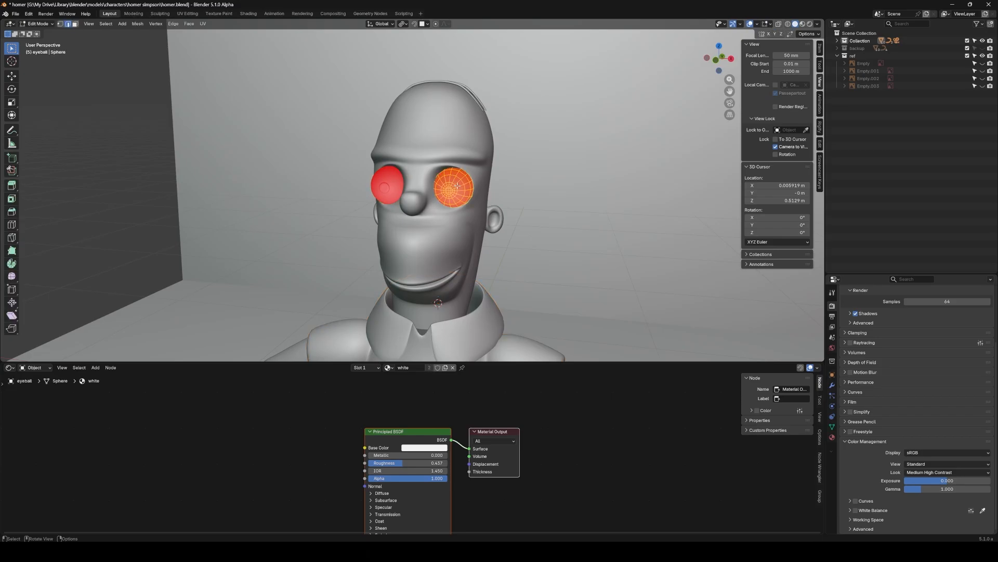
pyautogui.hotkey('alt', 'n')
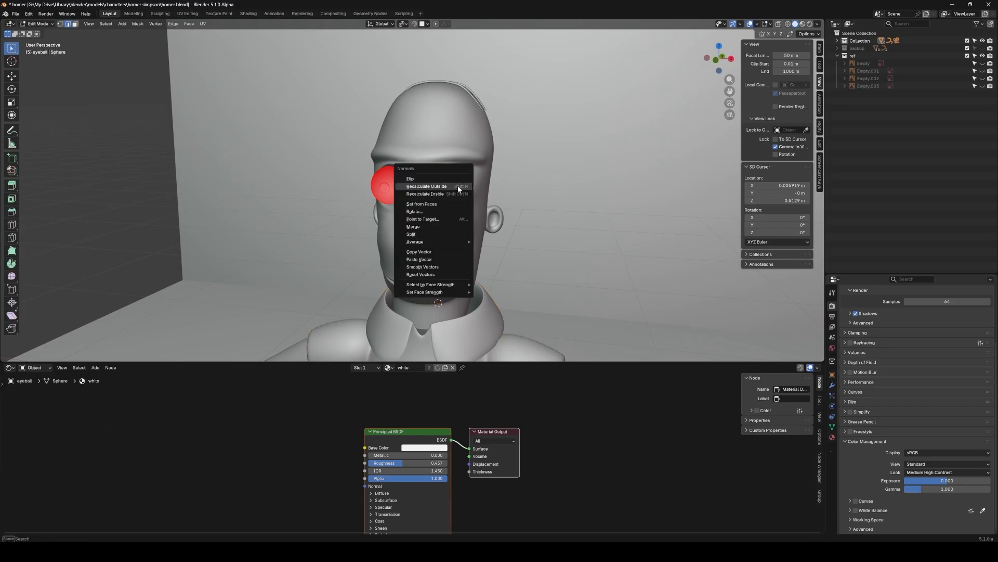
pyautogui.click(458, 185)
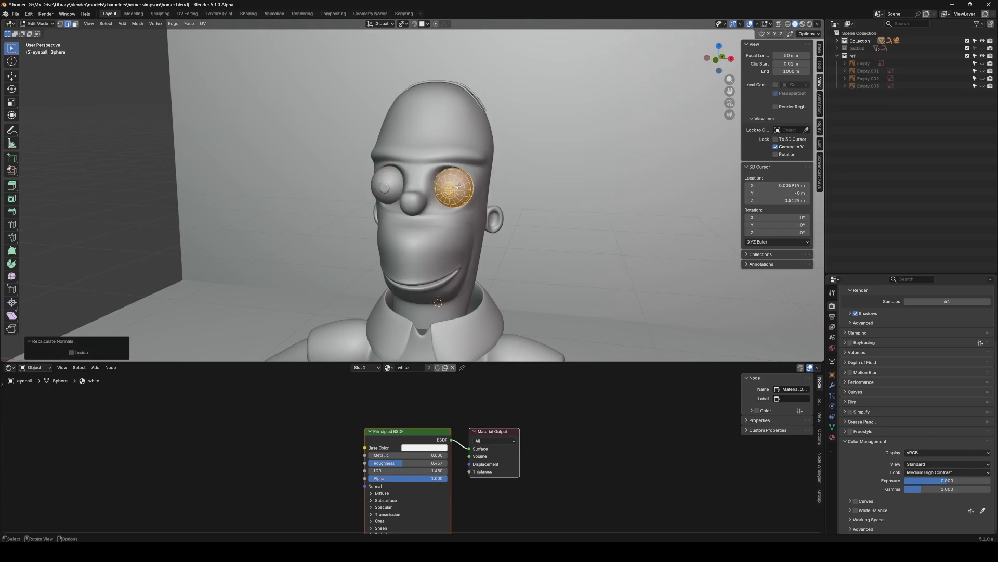
pyautogui.press('Tab')
# - Add the Wireframe viewport overlay option to the Quick Favorites
pyautogui.scroll(-5, 458, 188)
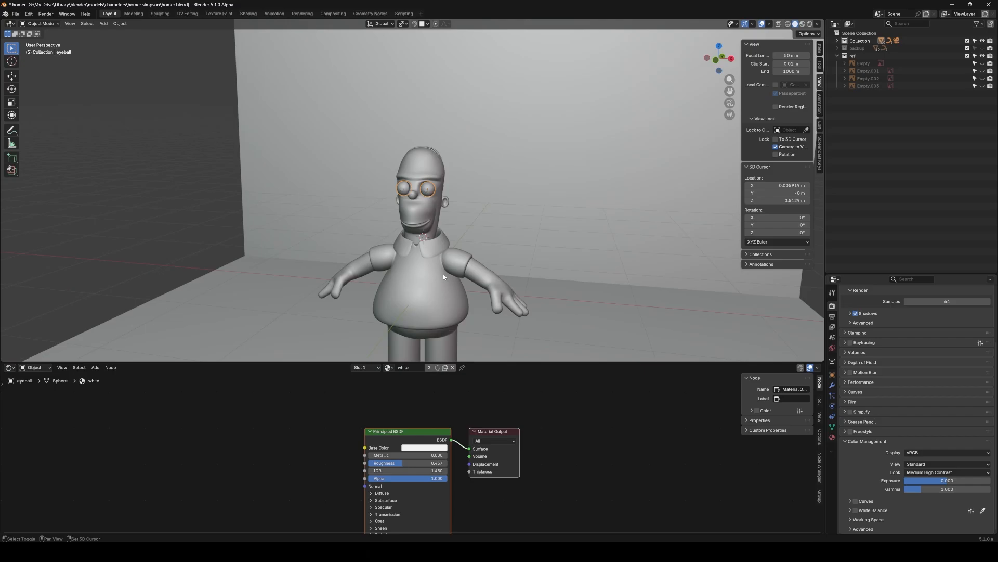
pyautogui.keyDown('shift'); pyautogui.moveTo(445, 279); pyautogui.dragTo(450, 238, button='middle'); pyautogui.keyUp('shift')
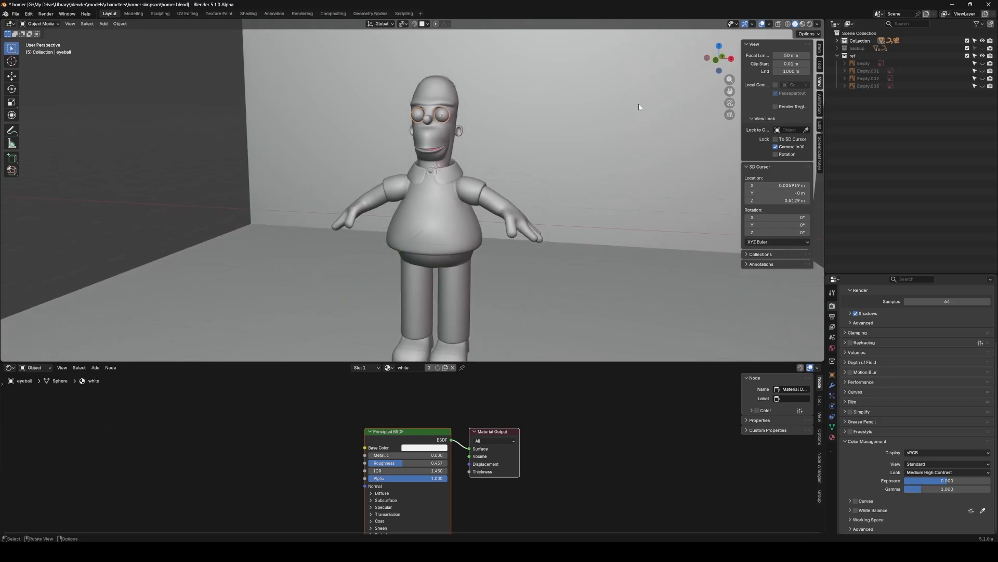
pyautogui.click(770, 24)
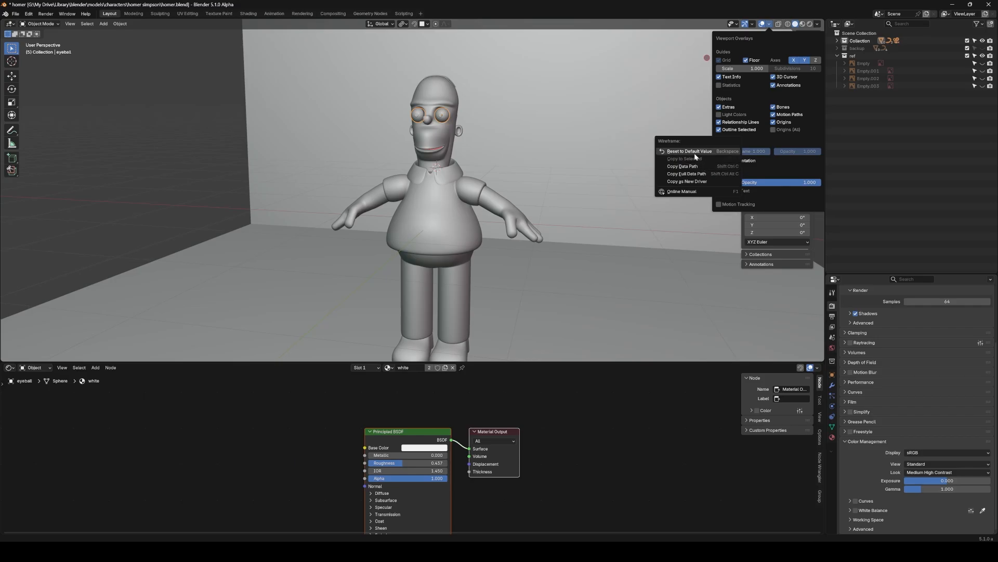
pyautogui.rightClick(716, 154)
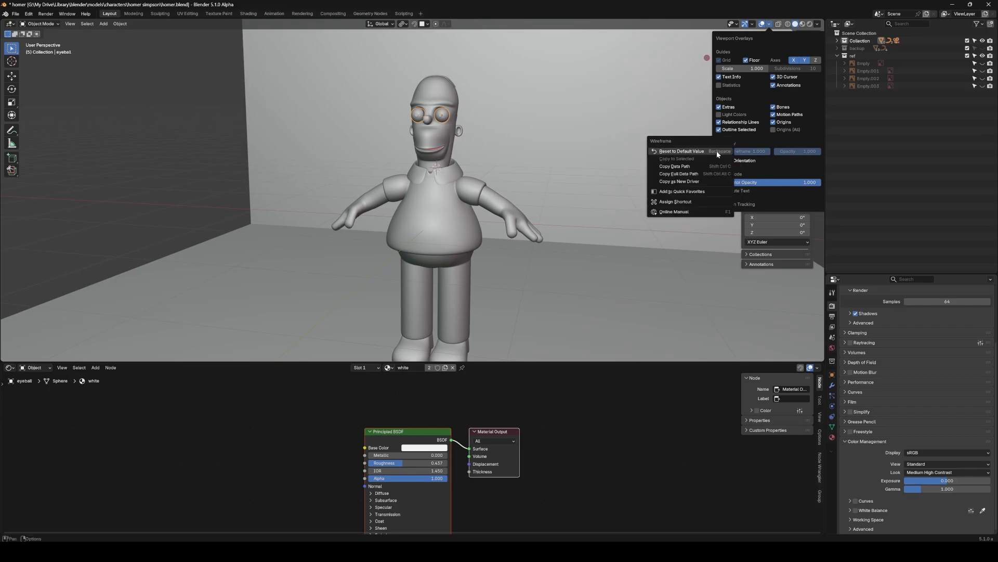
pyautogui.click(701, 192)
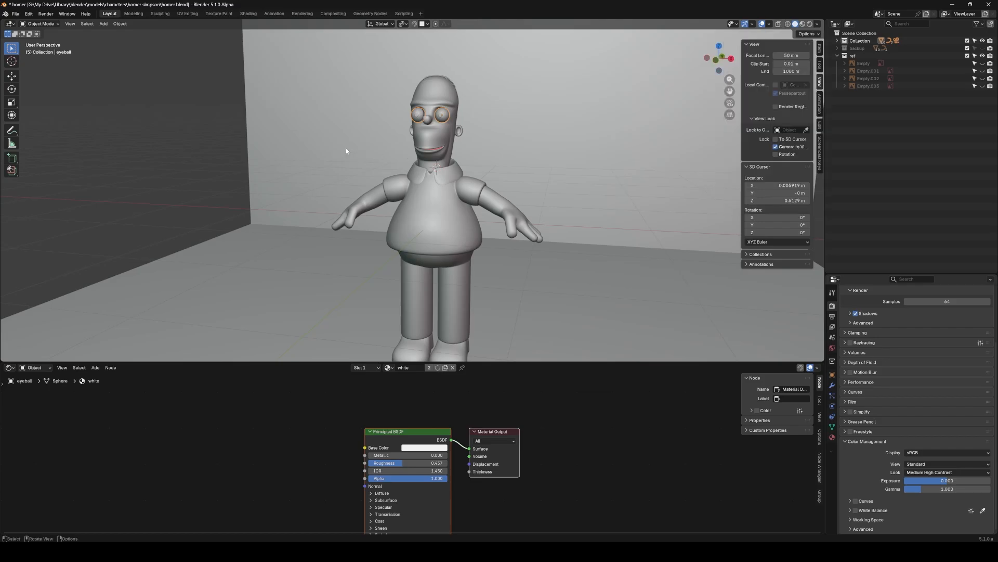
# - Enable the Wireframe overlay from Quick Favorites and inspect the topology of the character's body
pyautogui.press('q')
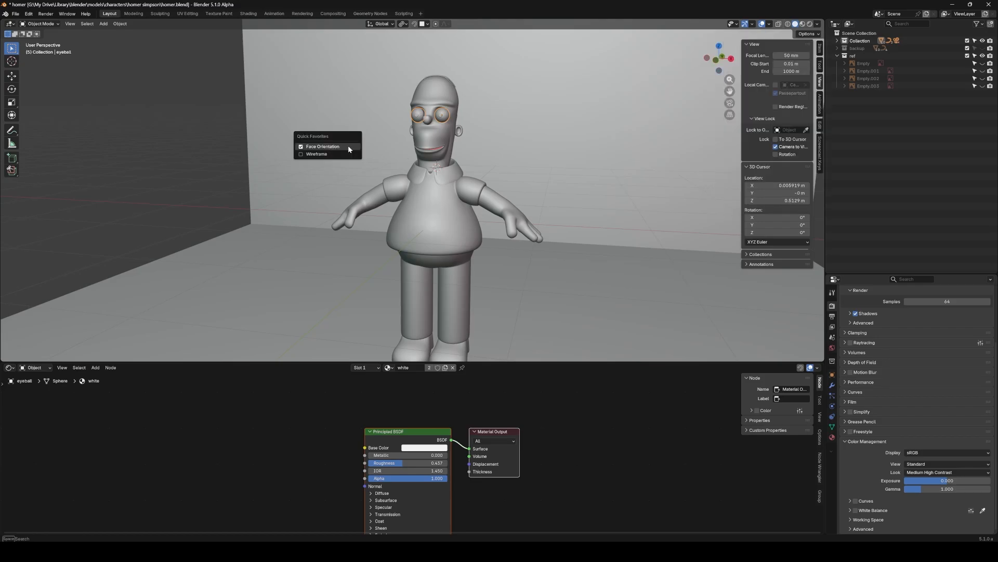
pyautogui.click(302, 155)
pyautogui.moveTo(397, 158); pyautogui.dragTo(425, 225, button='middle')
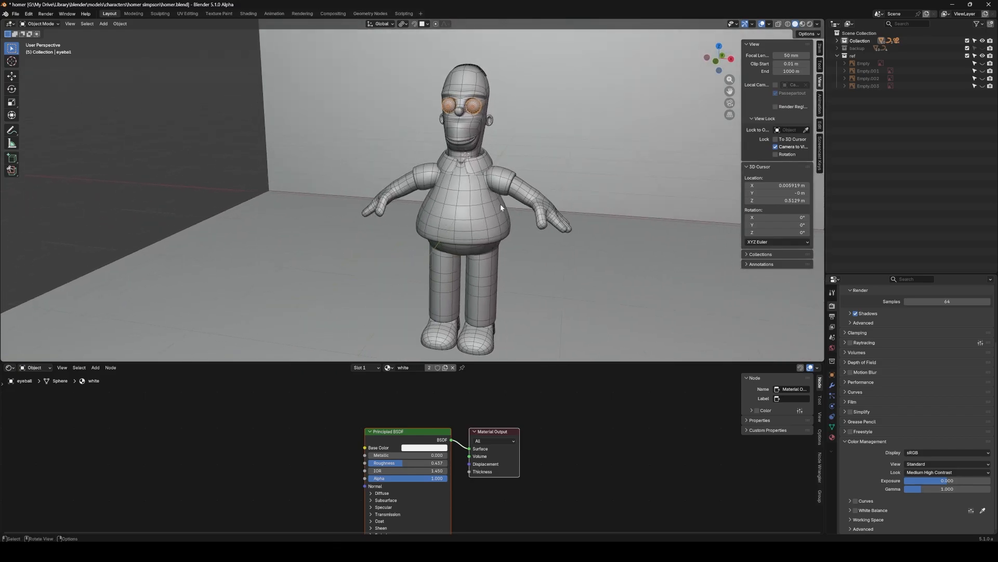
pyautogui.scroll(6, 501, 204)
pyautogui.scroll(-5, 522, 213)
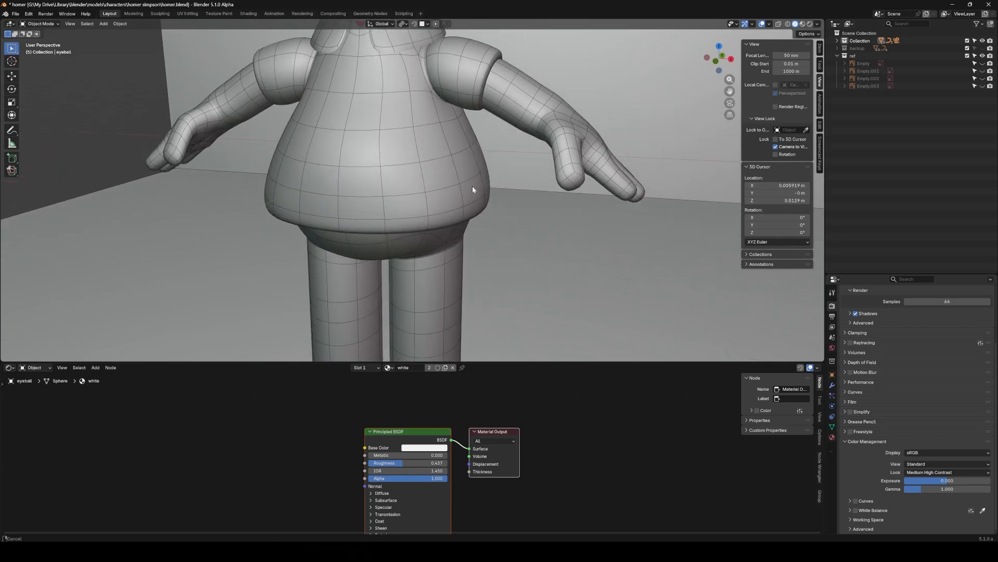
pyautogui.hotkey('ctrl', 's')
pyautogui.scroll(-2, 470, 191)
pyautogui.moveTo(470, 190); pyautogui.dragTo(475, 198, button='middle')
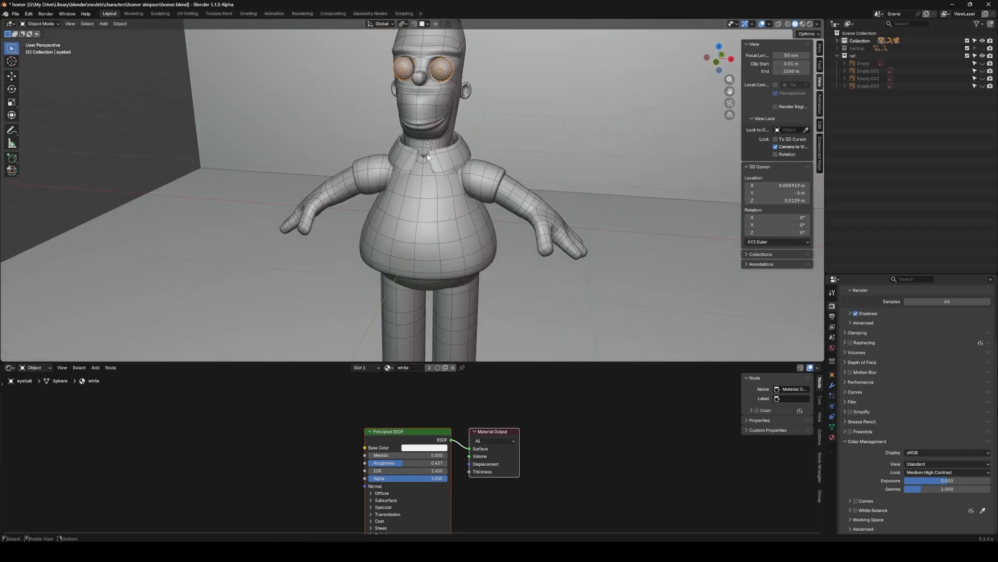
# - Open the context options for the Face Orientation setting in the viewport overlays
pyautogui.click(769, 24)
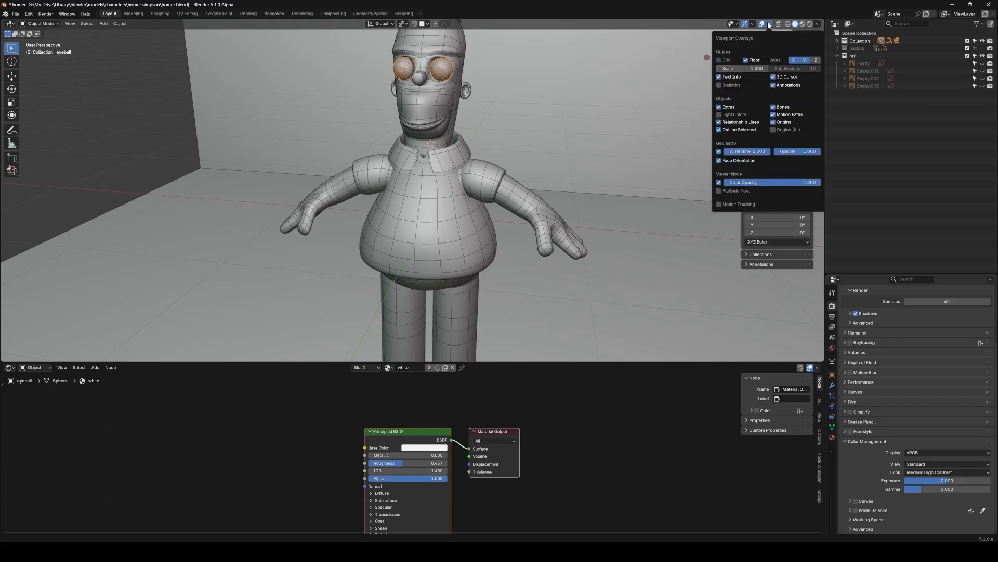
pyautogui.rightClick(720, 162)
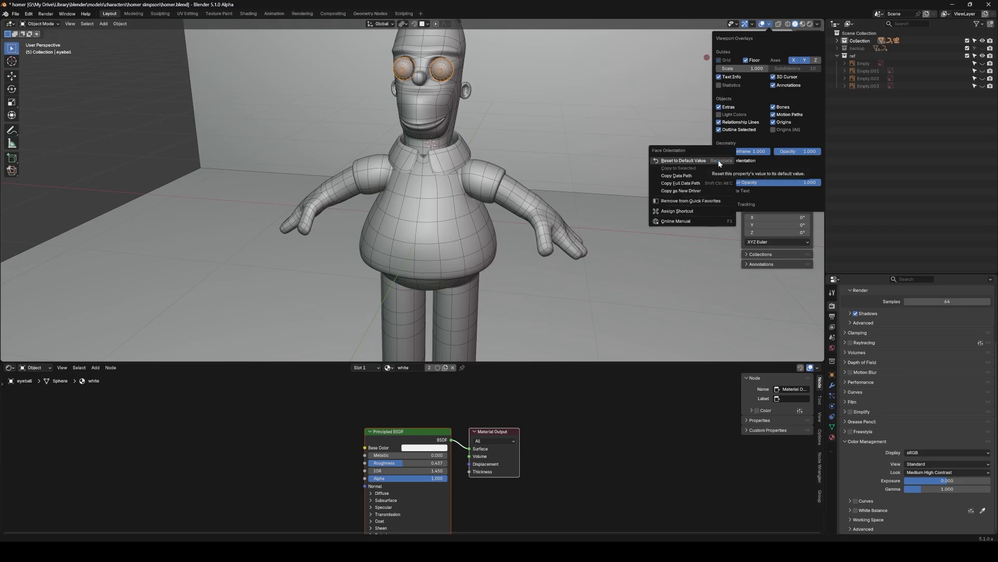